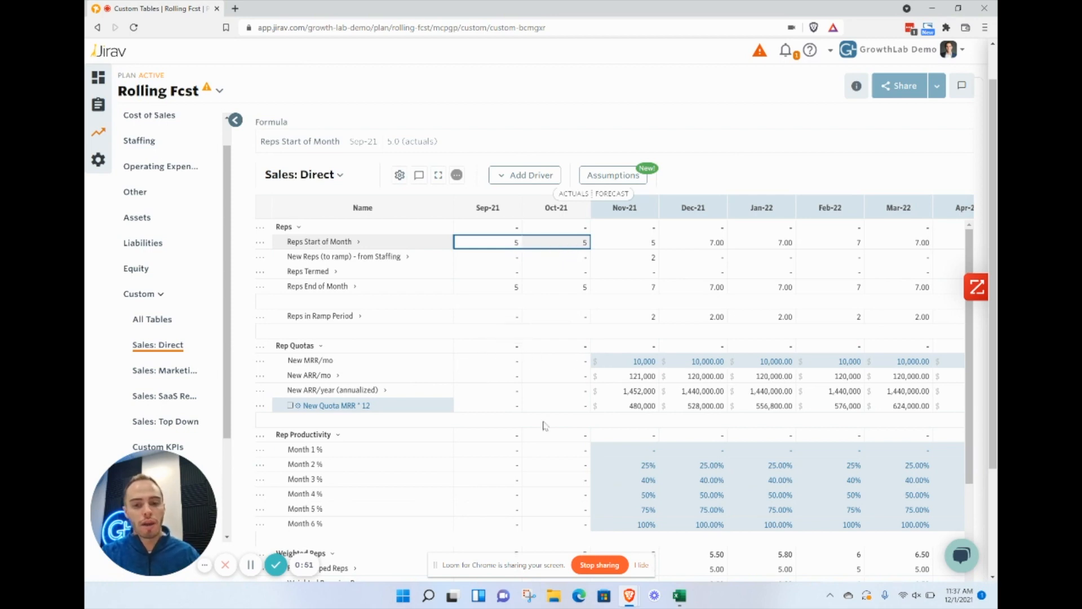
# Step: Examine the Sales: Direct table, tracing the New MRR $ - Direct Sales line from Nov-21 to Feb-22
pyautogui.scroll(-2, 541, 425)
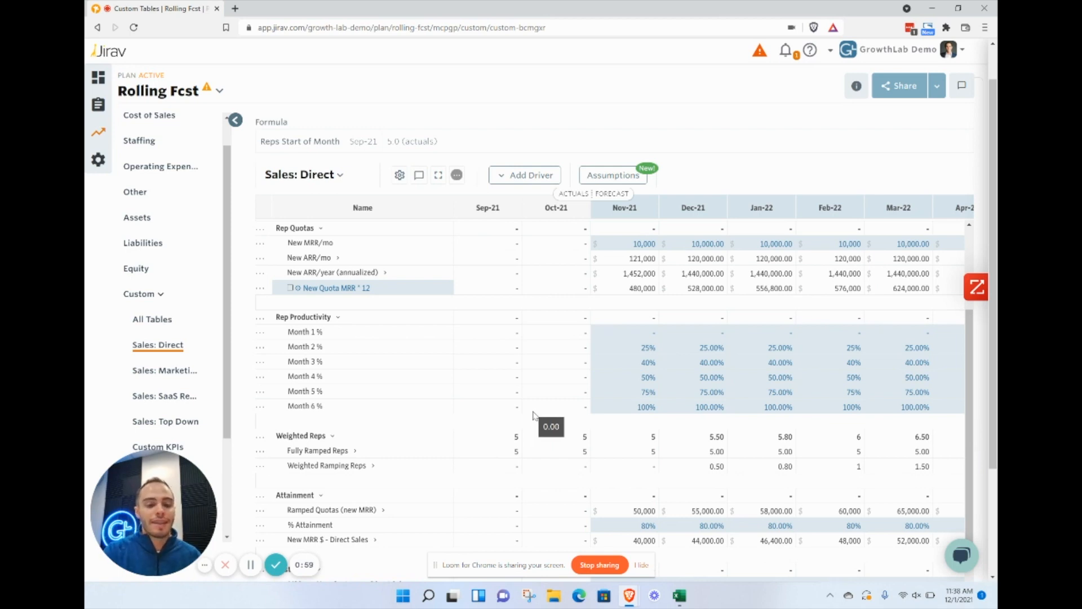
pyautogui.scroll(-1, 534, 415)
pyautogui.click(637, 520)
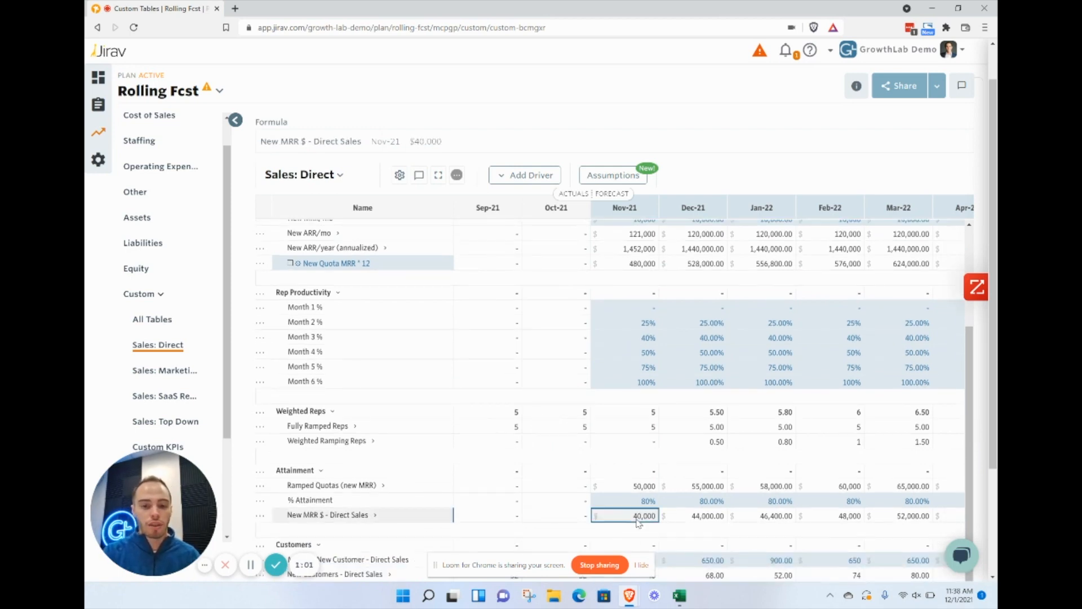
pyautogui.press('Right')
pyautogui.press('Right')
pyautogui.press('Right')
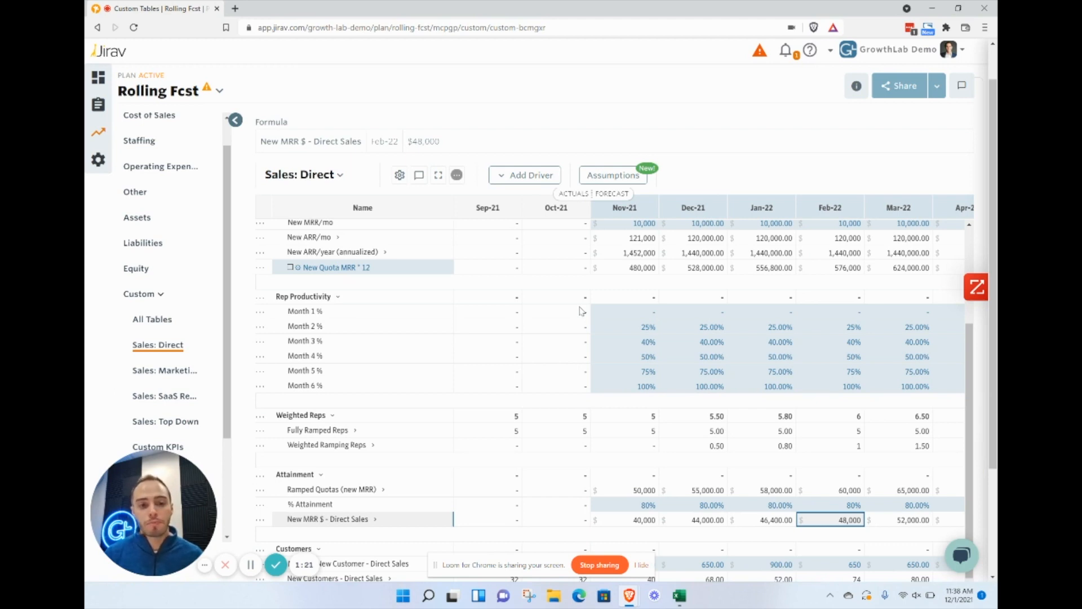
pyautogui.scroll(3, 483, 321)
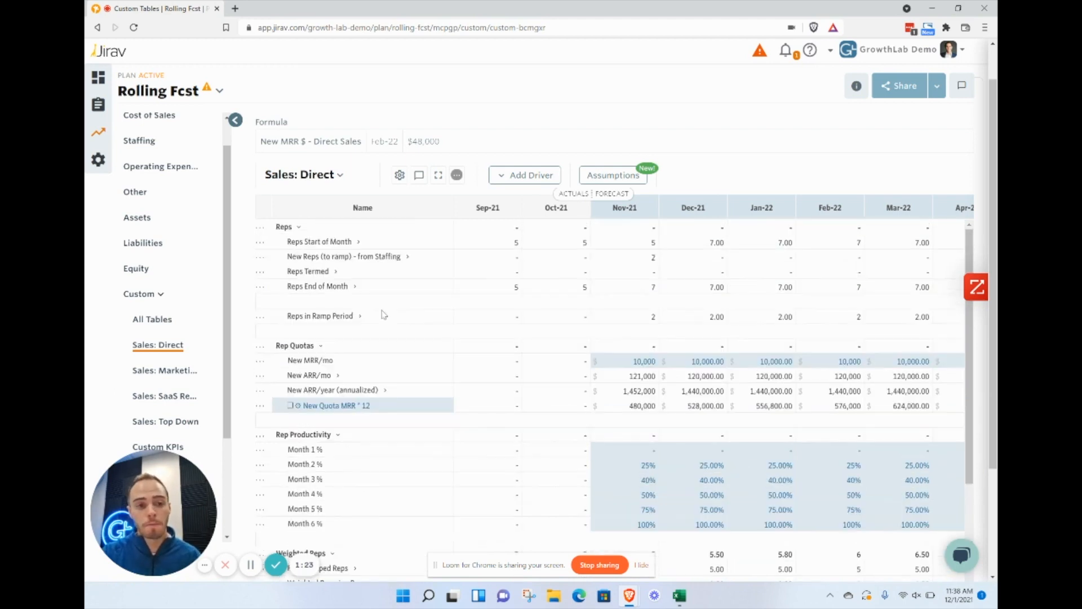
pyautogui.scroll(1, 190, 245)
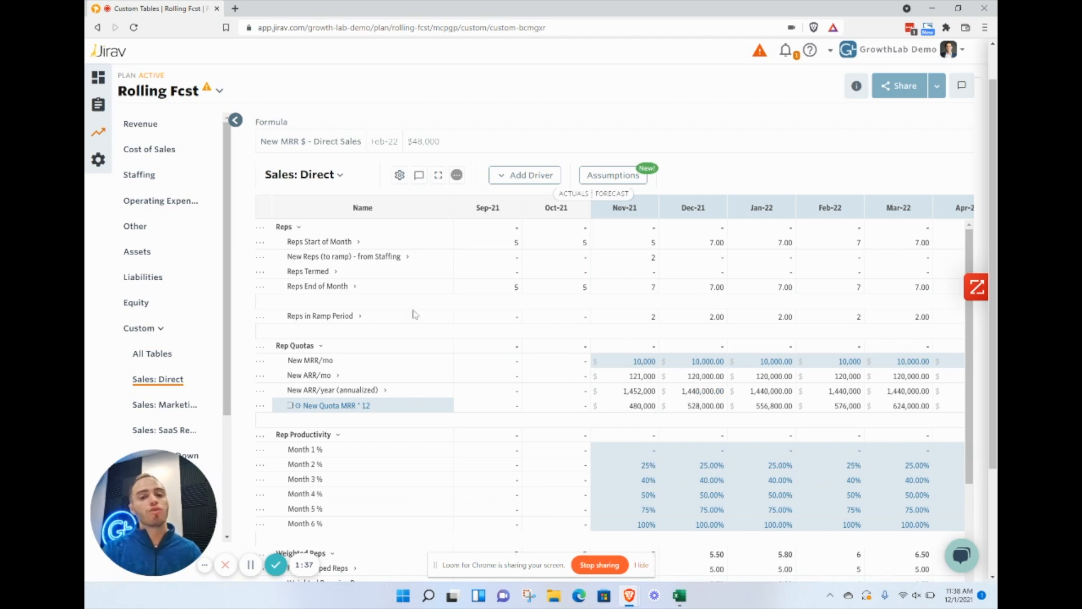
# Step: Open the plan's Revenue section and review the drivers and driver options under Services Revenue
pyautogui.click(146, 124)
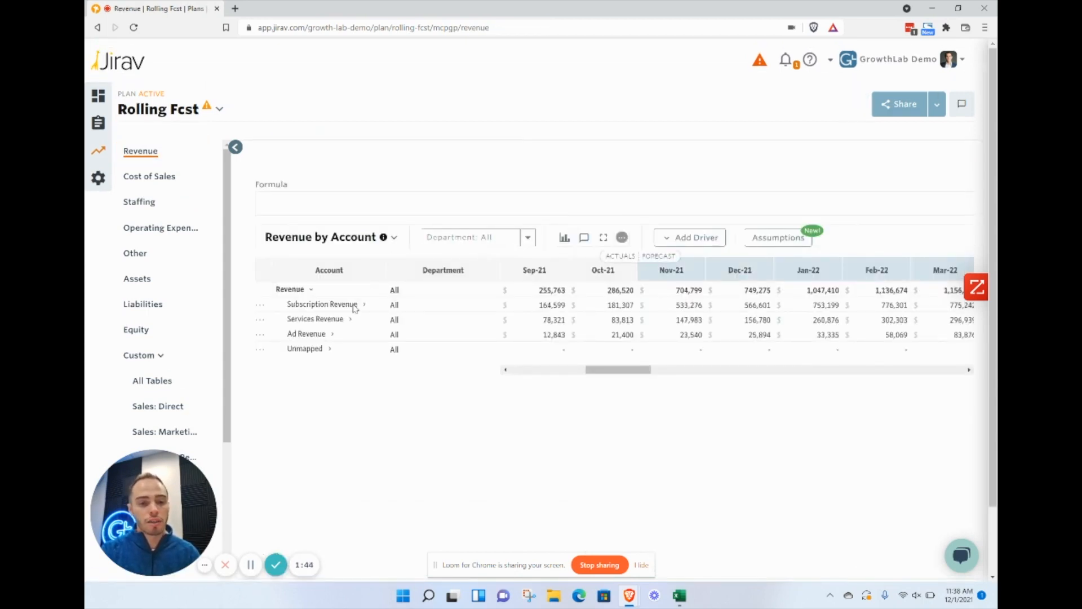
pyautogui.click(347, 320)
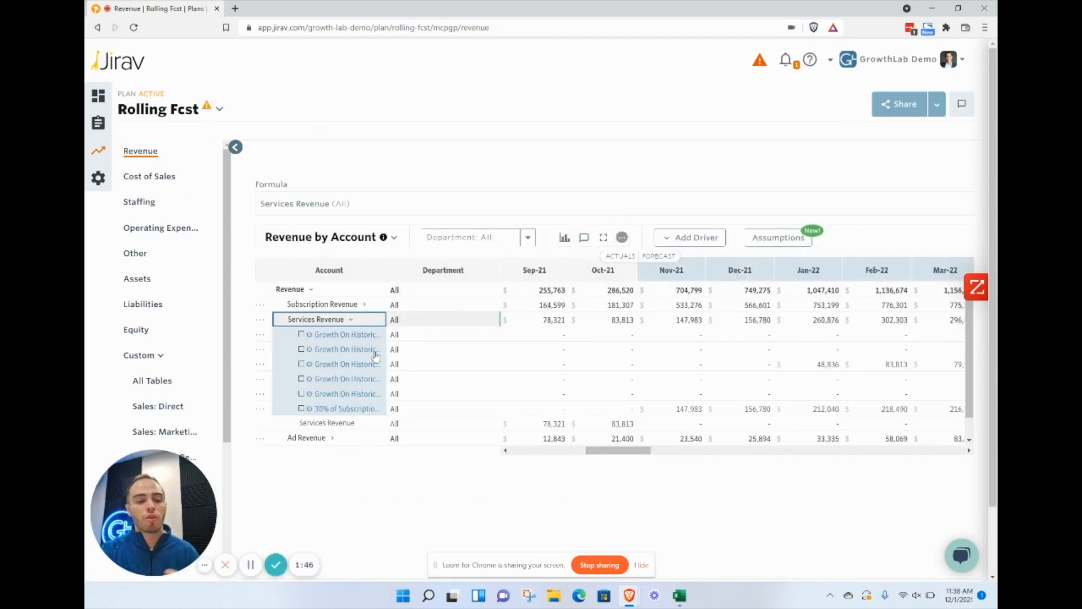
pyautogui.click(260, 320)
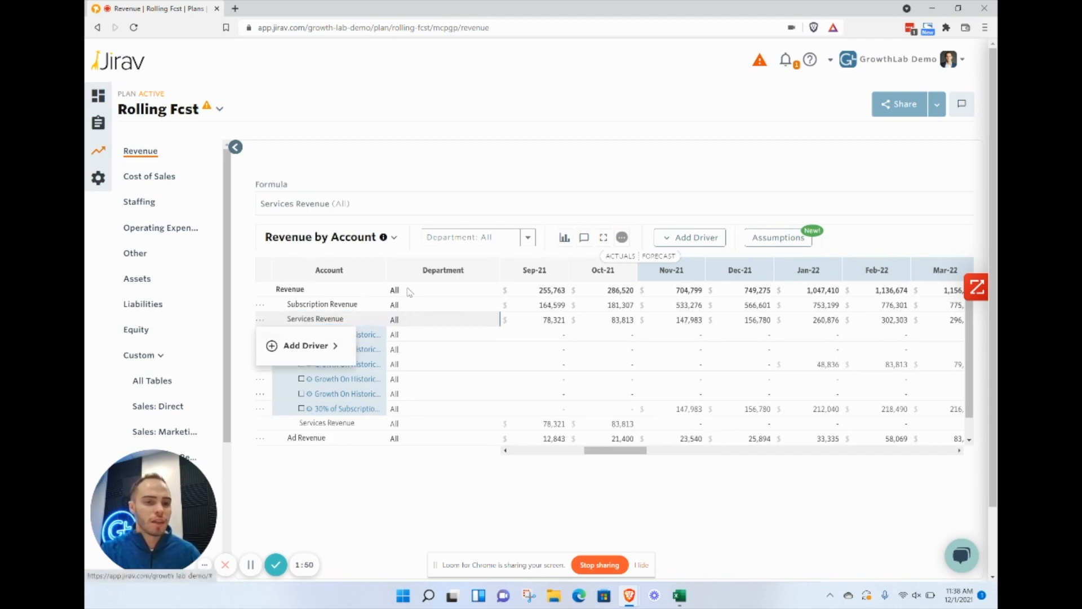
pyautogui.click(352, 320)
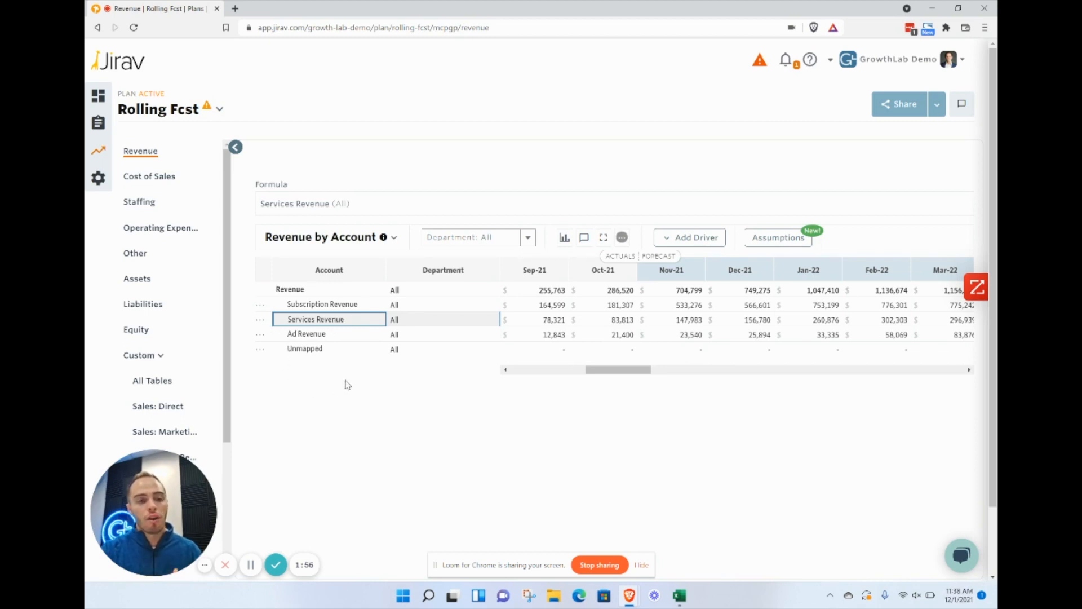
pyautogui.click(98, 178)
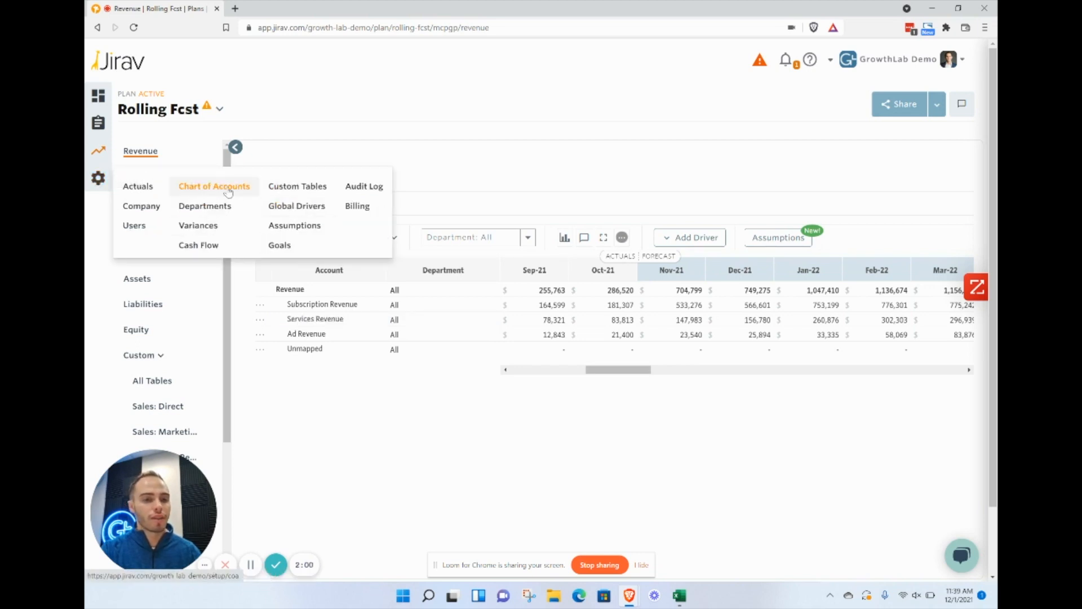
pyautogui.click(298, 162)
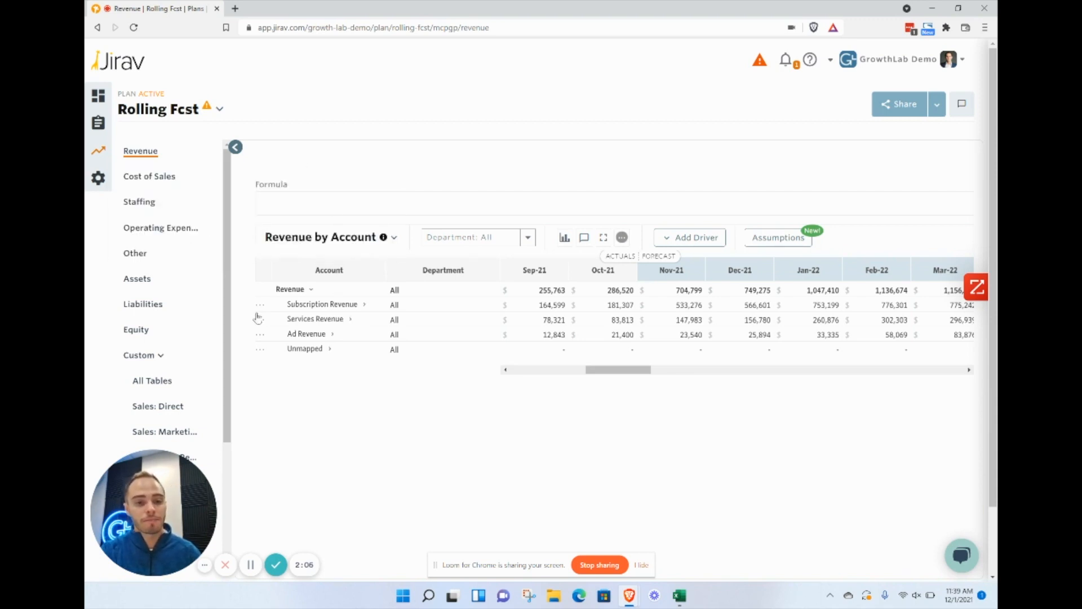
# Step: Start a new Custom driver on Services Revenue for the Unassigned department
pyautogui.click(350, 319)
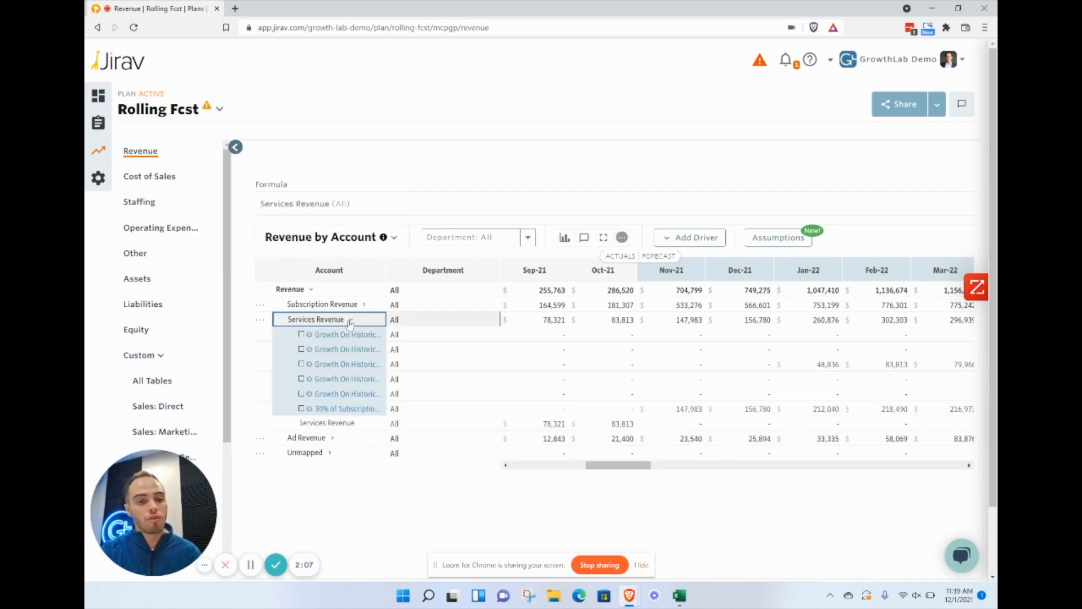
pyautogui.click(261, 322)
pyautogui.click(304, 346)
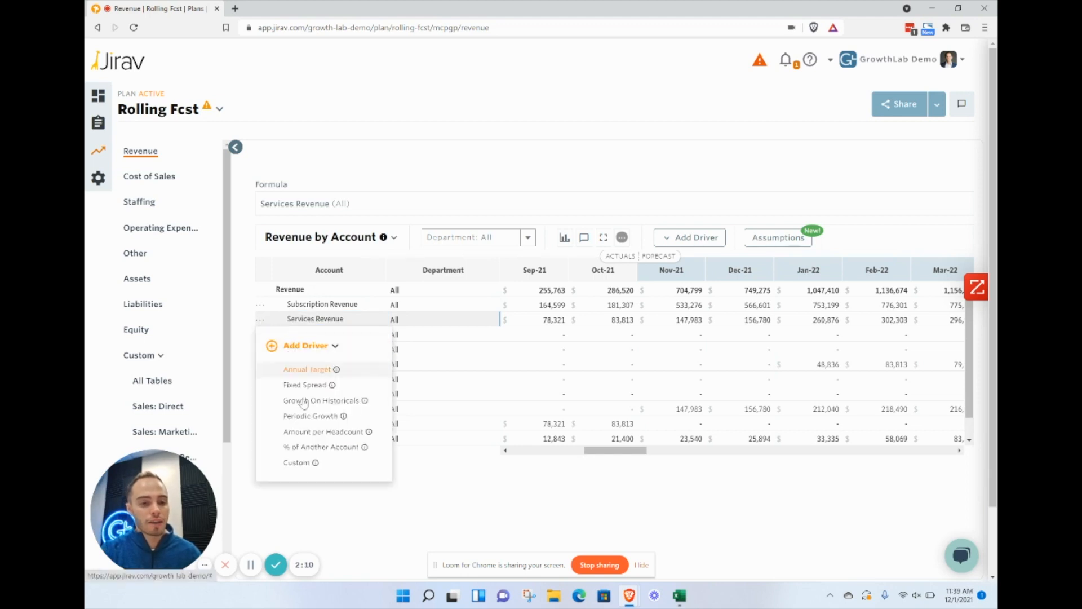
pyautogui.click(296, 464)
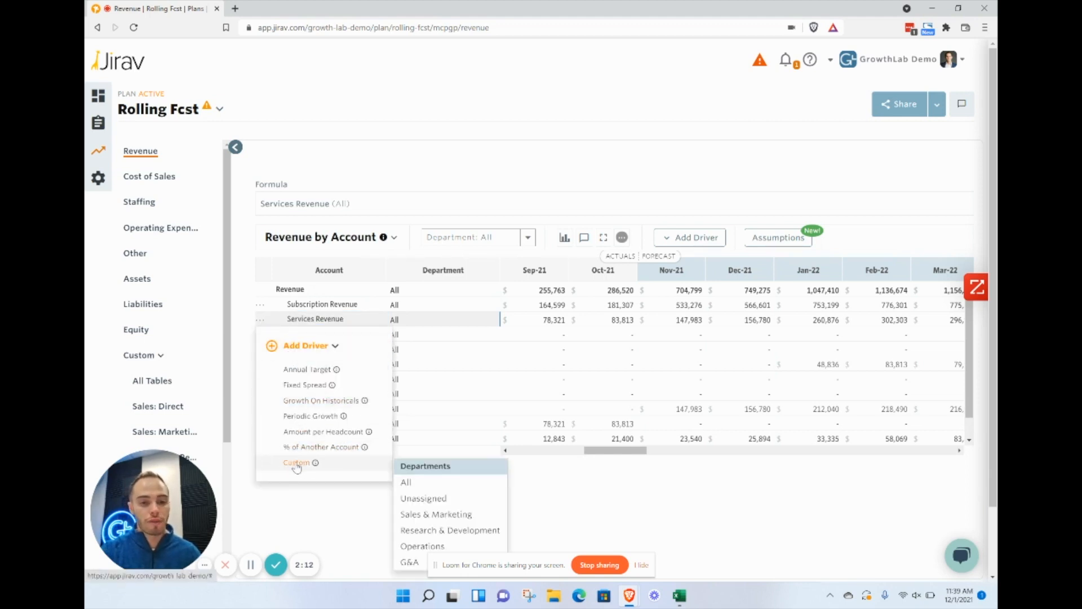
pyautogui.click(463, 505)
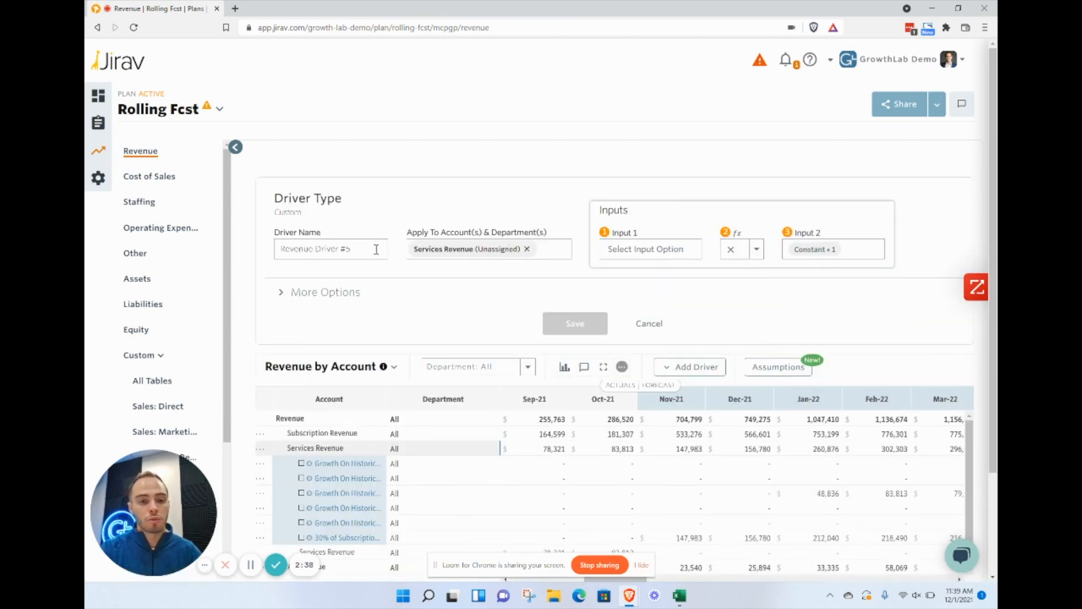
# Step: Source the driver's Input 1 from Custom Tables, using the Sales: Direct table
pyautogui.click(653, 255)
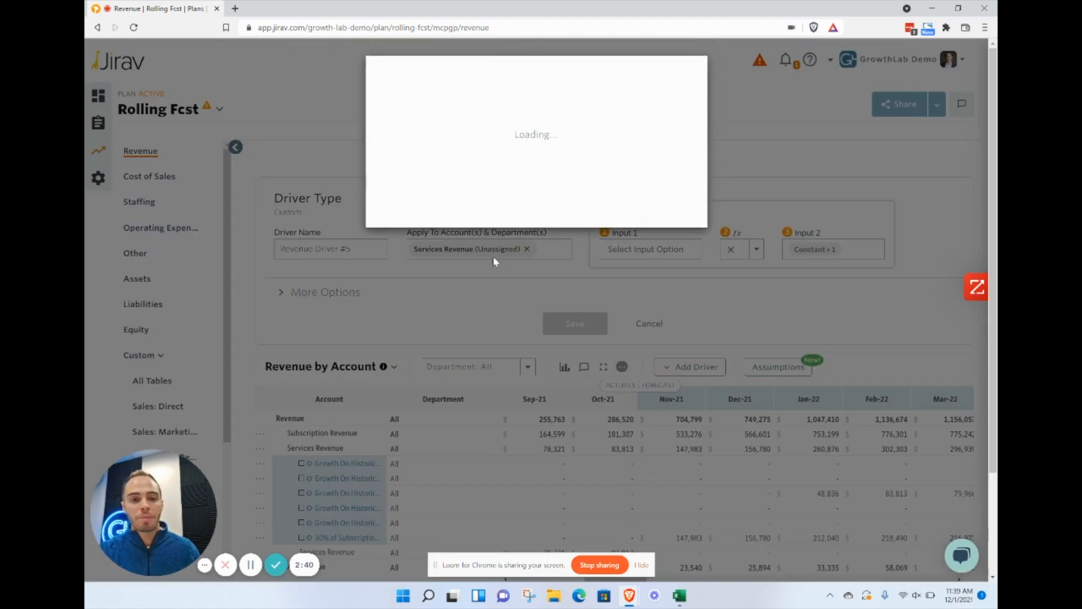
pyautogui.click(440, 125)
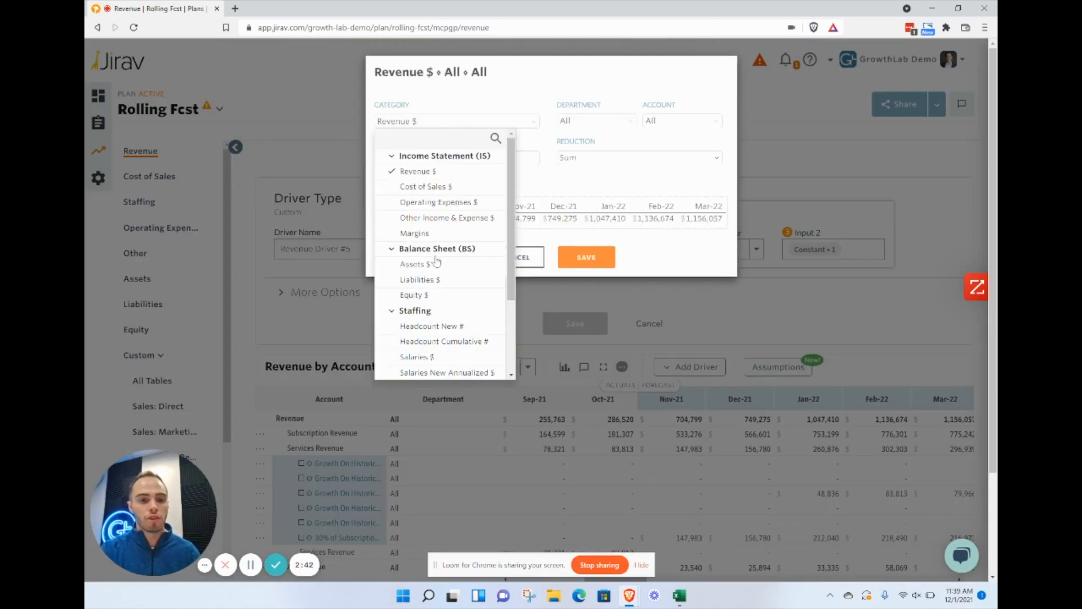
pyautogui.scroll(-2, 428, 242)
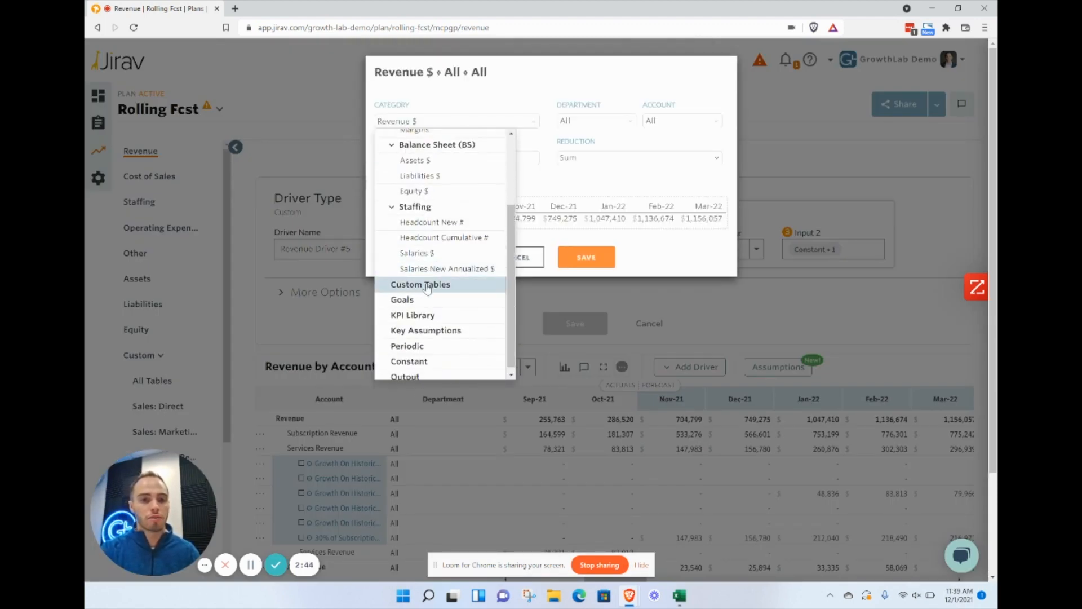
pyautogui.click(426, 283)
pyautogui.click(602, 127)
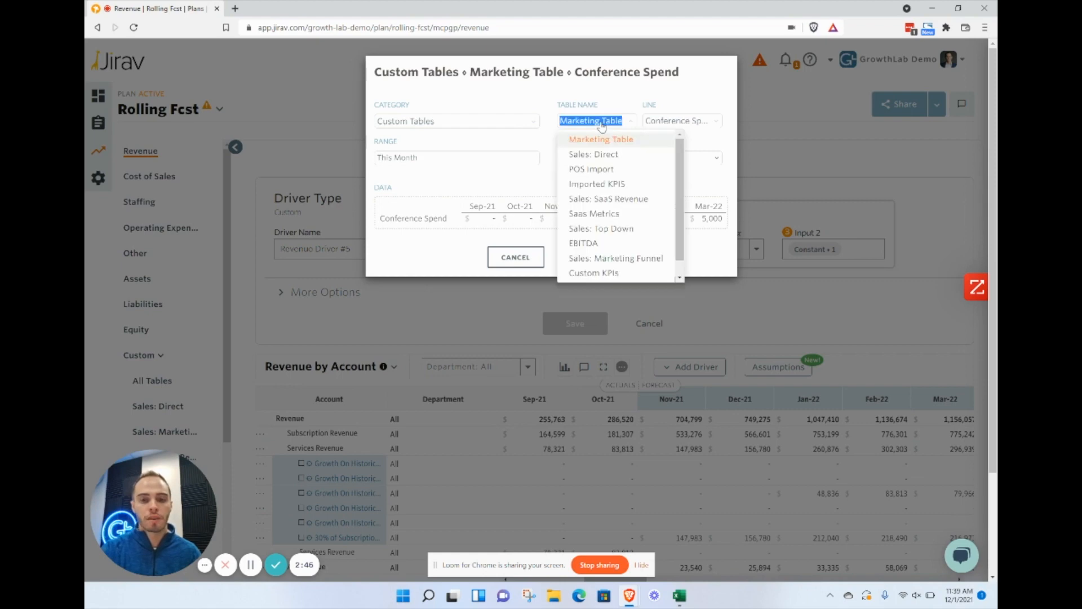
pyautogui.click(615, 151)
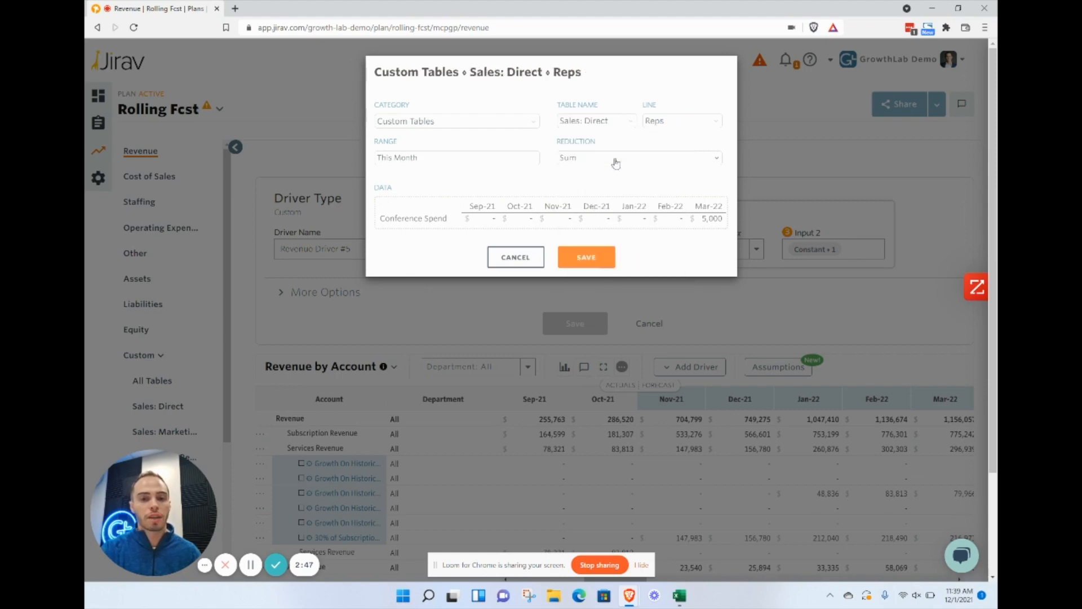
# Step: Choose the New MRR $ - Direct Sales line as Input 1 and save the new driver
pyautogui.click(678, 121)
pyautogui.scroll(-5, 706, 214)
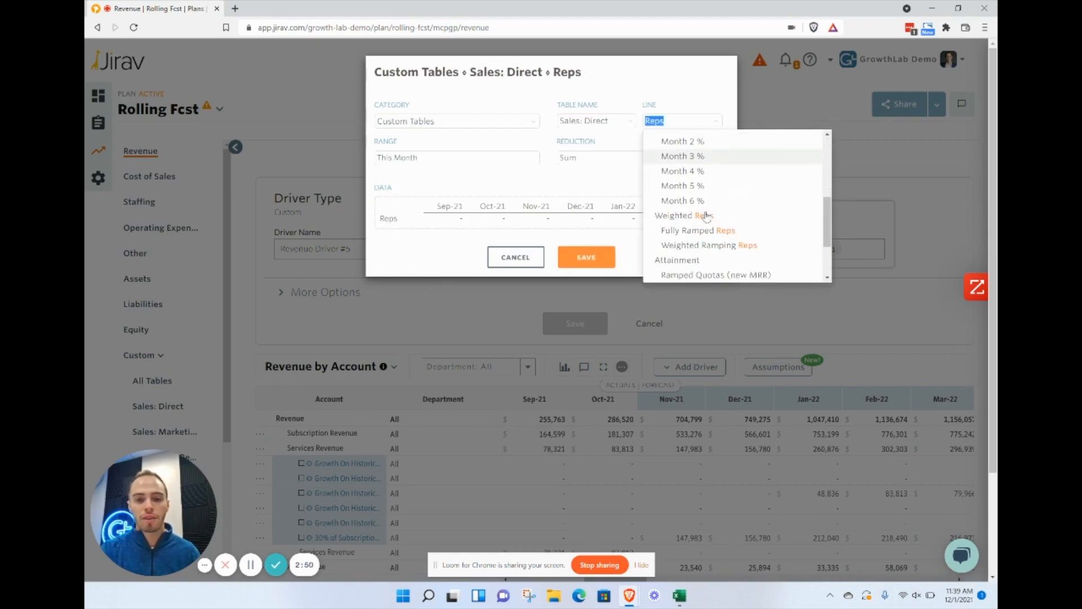
pyautogui.scroll(-2, 777, 248)
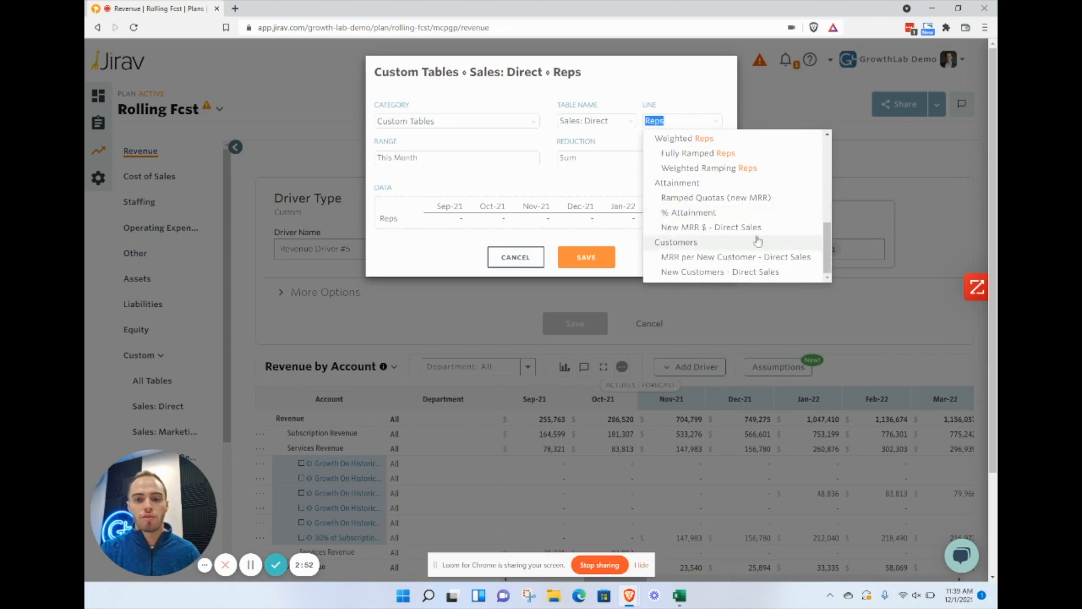
pyautogui.click(755, 222)
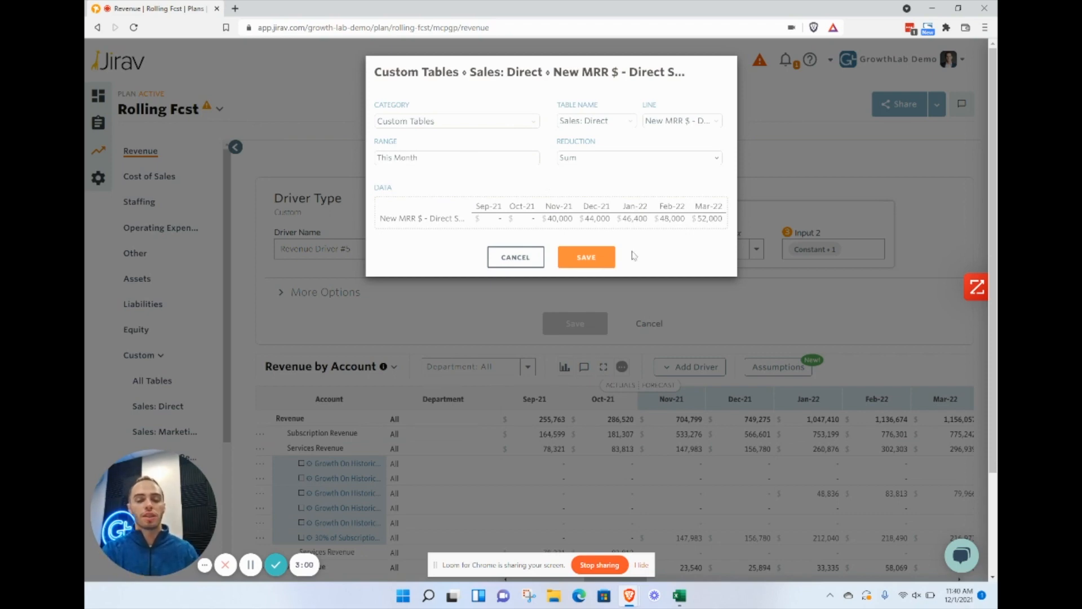
pyautogui.click(584, 259)
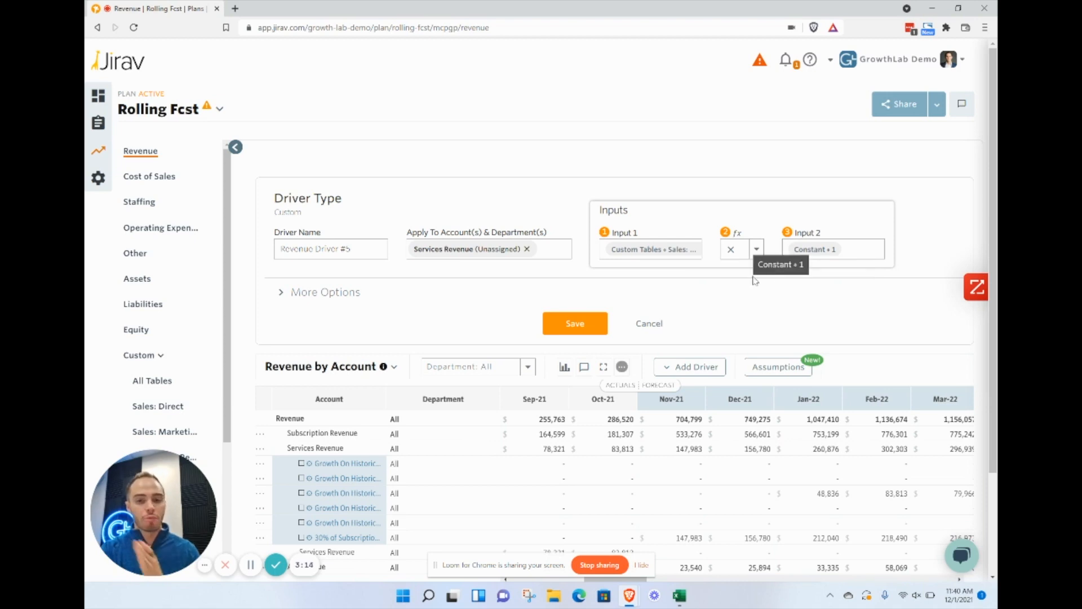
pyautogui.click(583, 321)
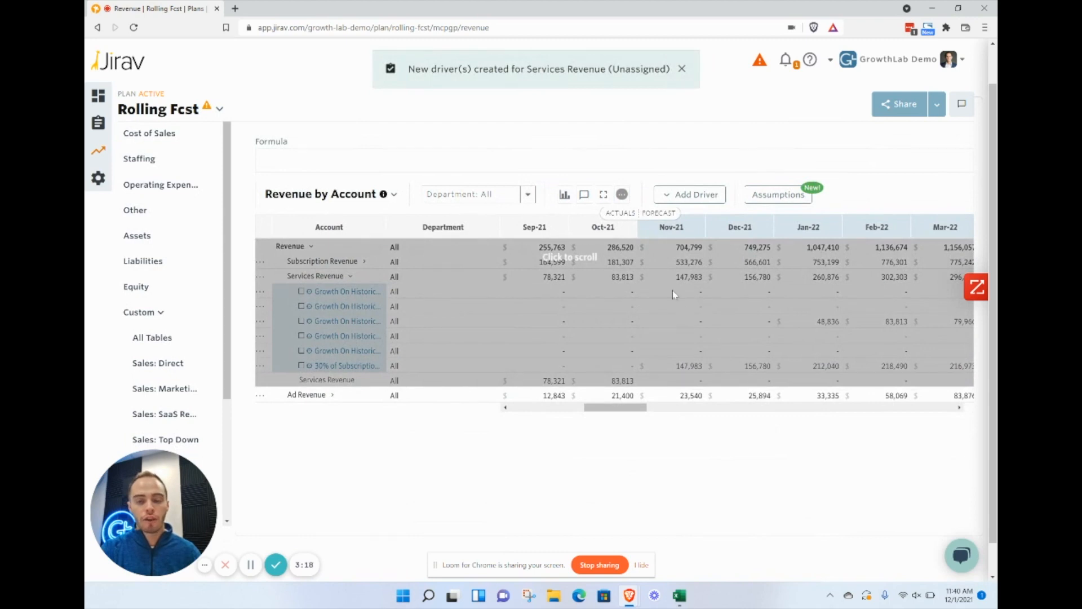
# Step: Review the new driver's monthly amounts from Nov-21 onward and the Services Revenue totals, then collapse the account
pyautogui.moveTo(683, 292); pyautogui.dragTo(865, 292)
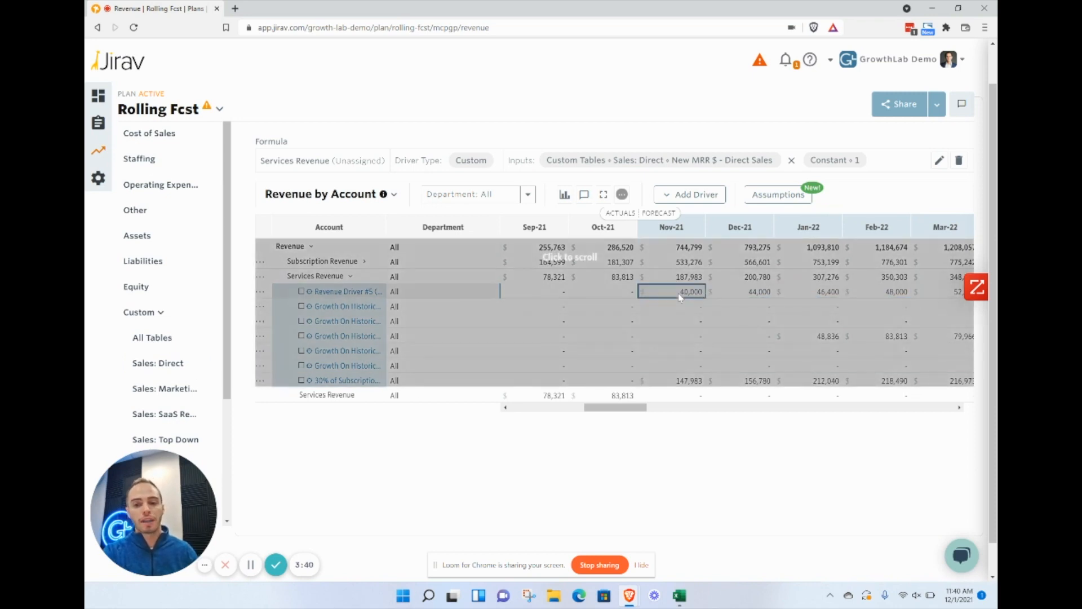
pyautogui.click(848, 282)
pyautogui.moveTo(893, 293); pyautogui.dragTo(672, 296)
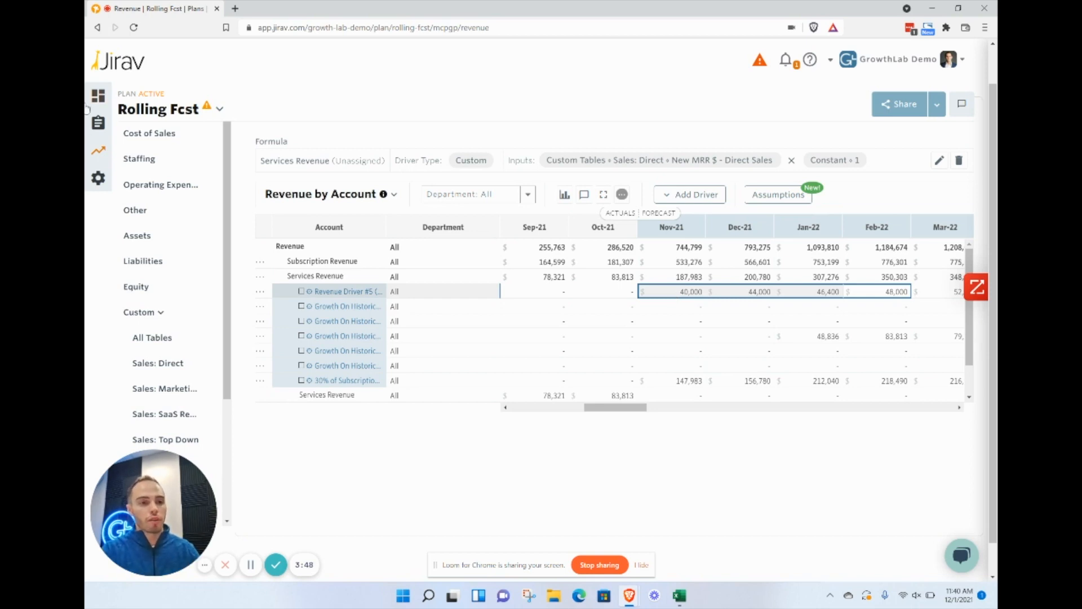
pyautogui.moveTo(674, 275); pyautogui.dragTo(736, 276)
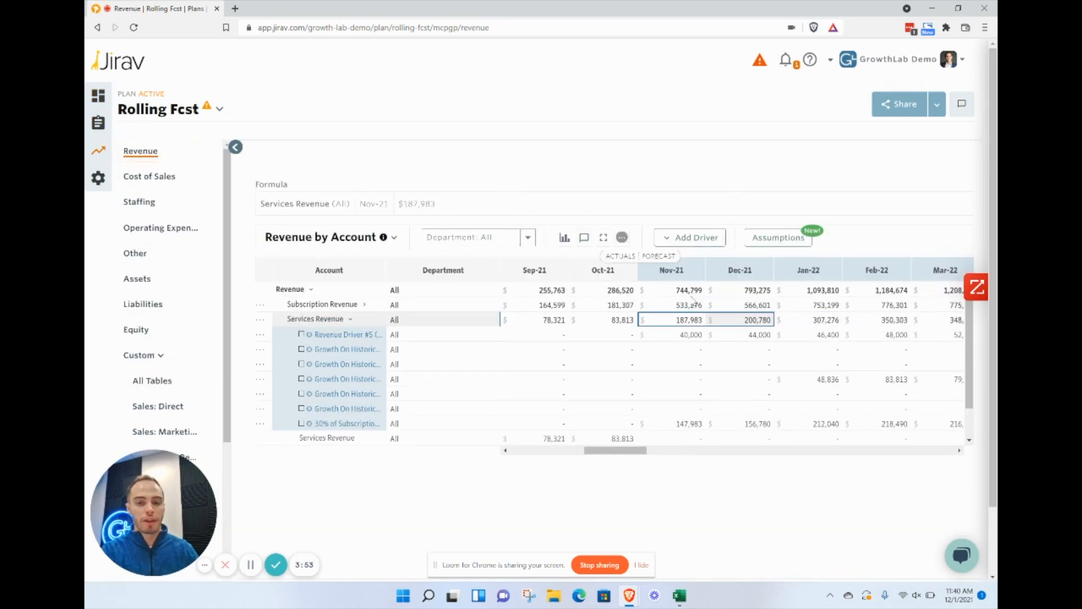
pyautogui.moveTo(691, 326)
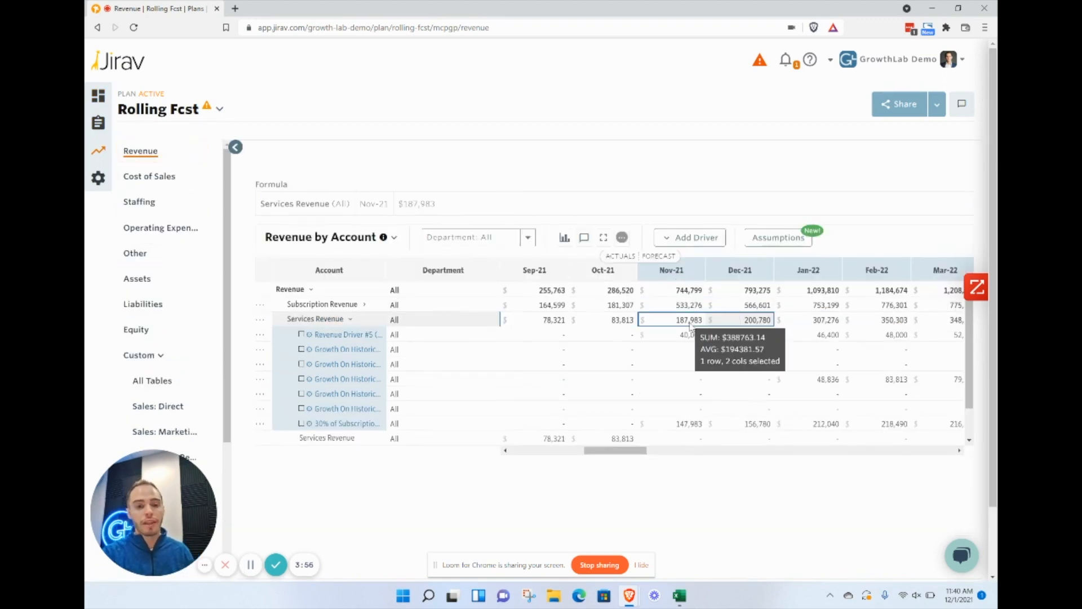
pyautogui.click(350, 318)
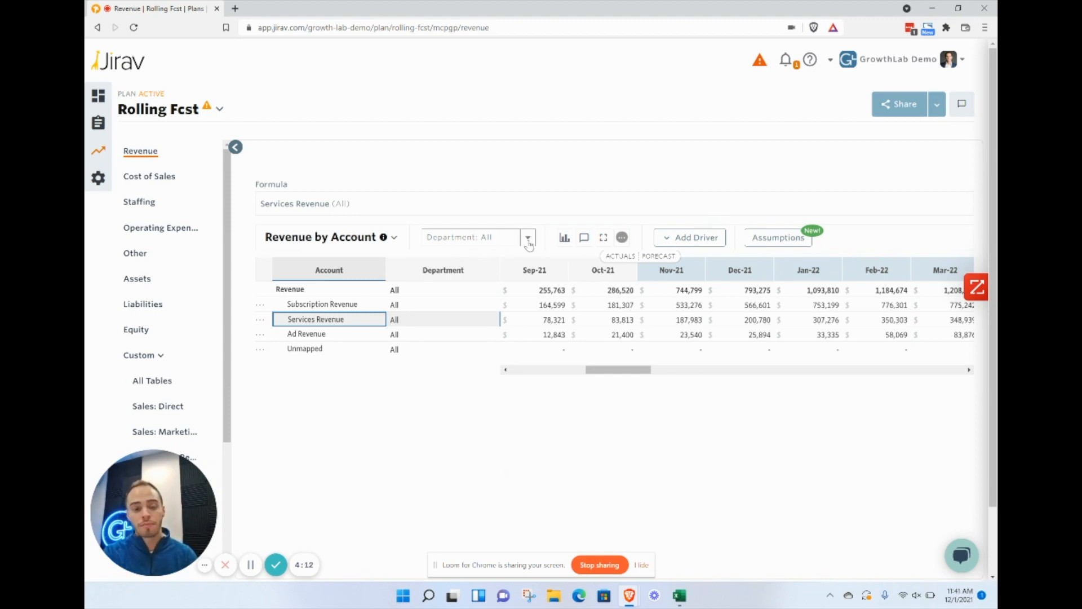
# Step: Filter the revenue table to the Unassigned department and expand Ad Revenue
pyautogui.click(529, 241)
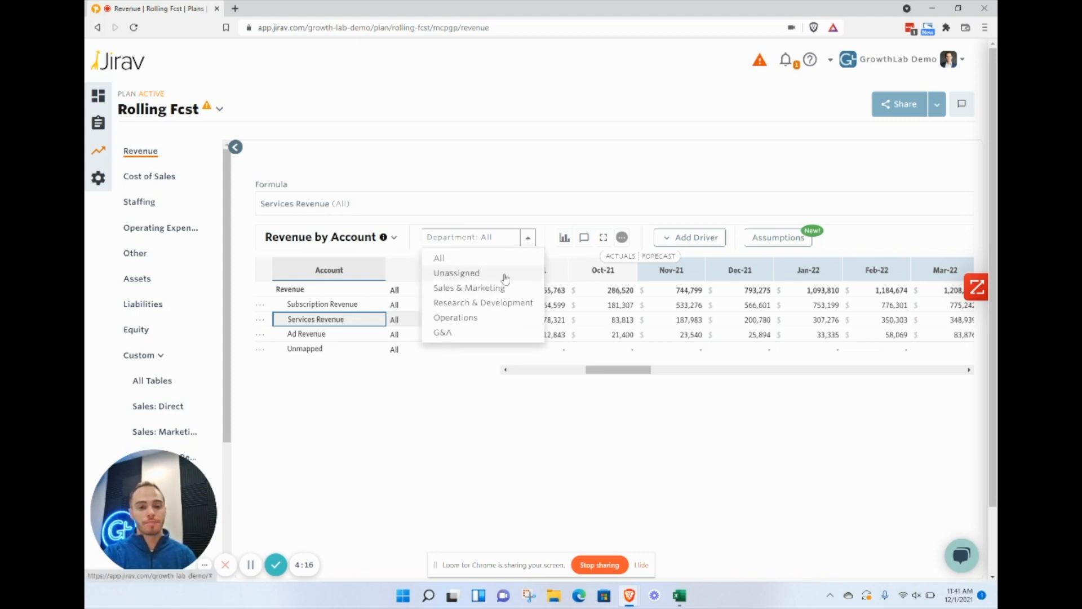
pyautogui.click(505, 278)
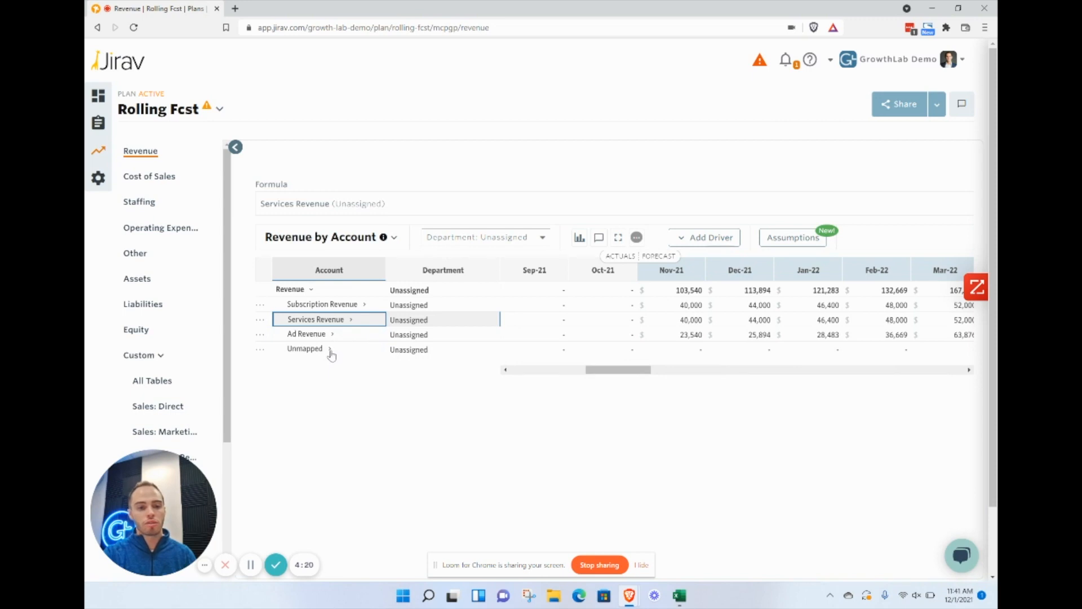
pyautogui.click(331, 336)
pyautogui.click(331, 335)
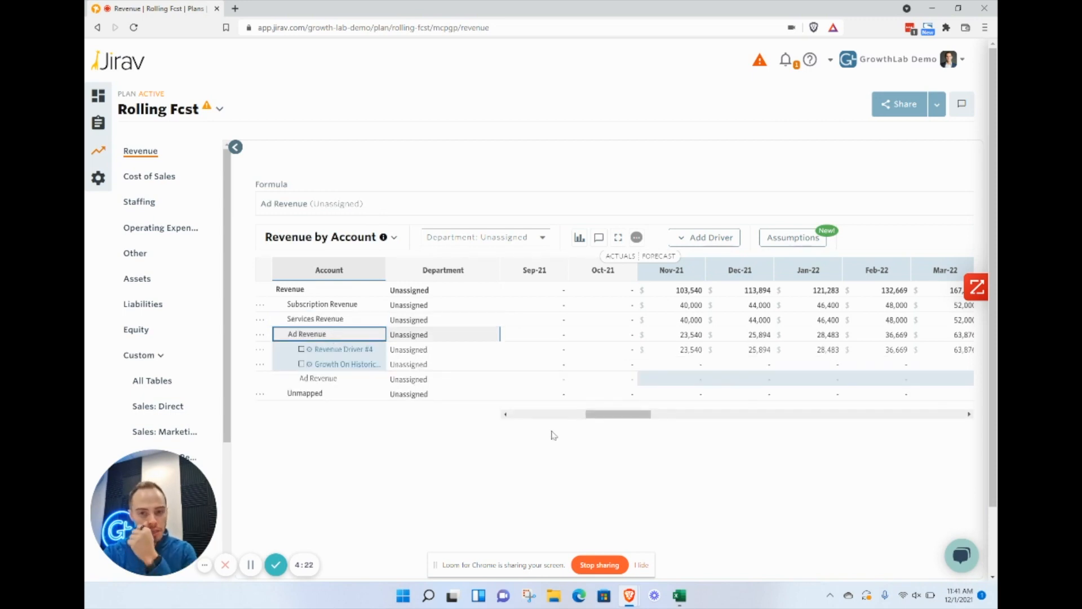
# Step: Enter manual Ad Revenue amounts of 50,000 for Nov-21, 55,000 for Dec-21 and 60,000 for Jan-22
pyautogui.moveTo(663, 378); pyautogui.dragTo(922, 383)
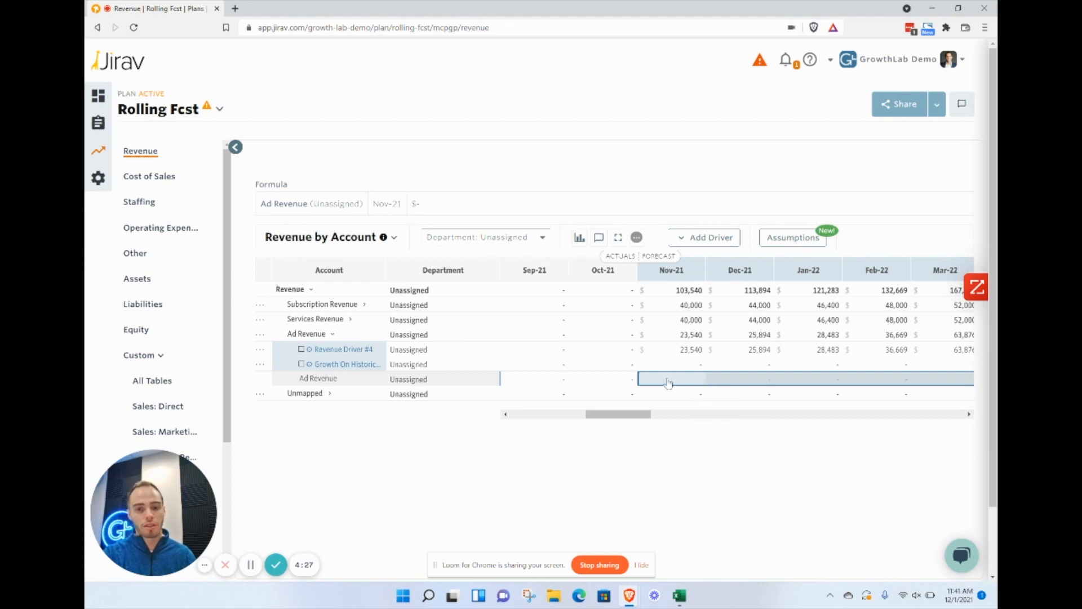
pyautogui.click(685, 383)
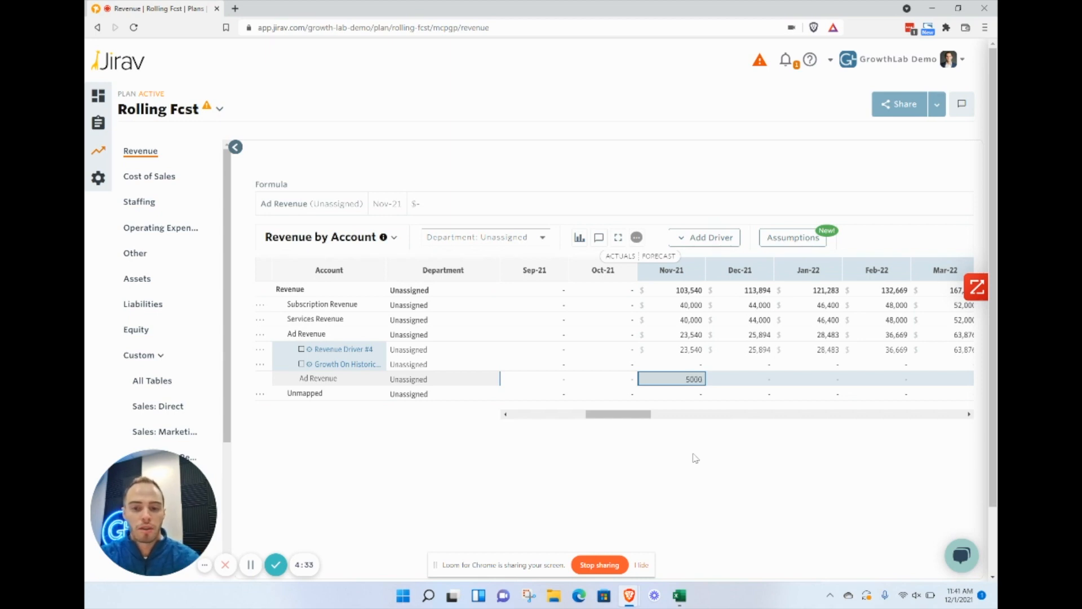
pyautogui.write('5000')
pyautogui.press('Tab')
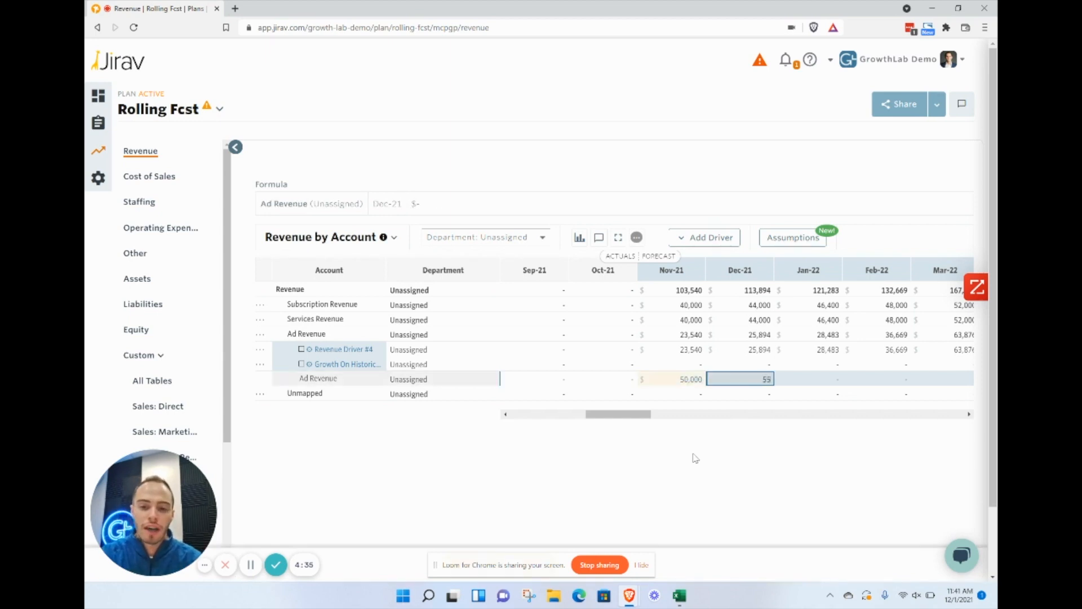
pyautogui.write('55000')
pyautogui.press('Tab')
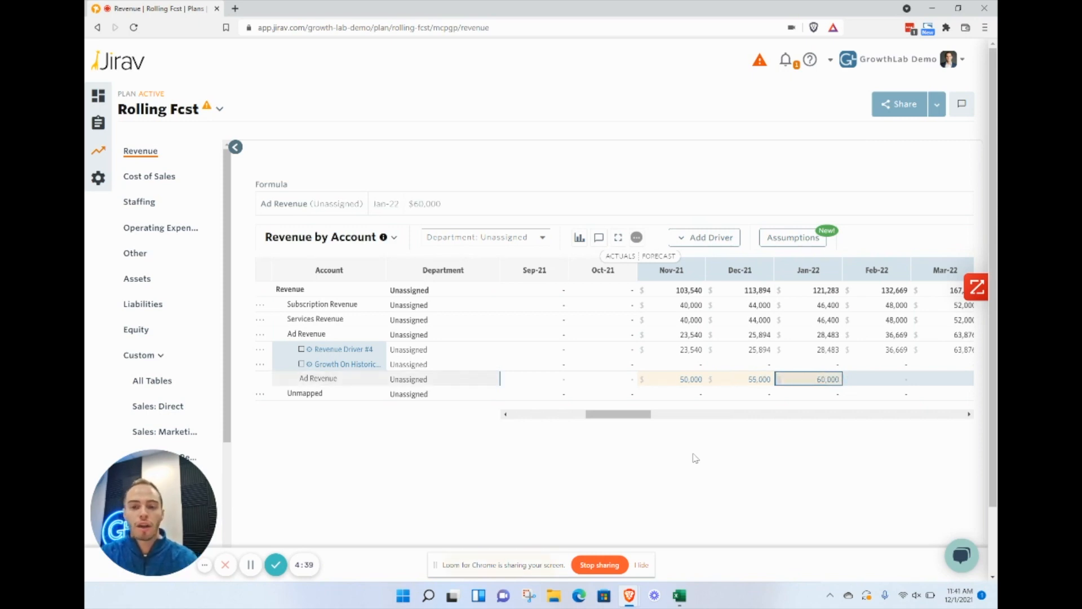
# Step: Fill the Jan-22 manual Ad Revenue amount of 60,000 across the months that follow
pyautogui.hotkey('shift', 'Right')
pyautogui.hotkey('shift', 'Right')
pyautogui.hotkey('shift', 'Right')
pyautogui.hotkey('shift', 'Right')
pyautogui.hotkey('ctrl', 'r')
pyautogui.press('Left')
pyautogui.press('Left')
pyautogui.press('Left')
pyautogui.press('Left')
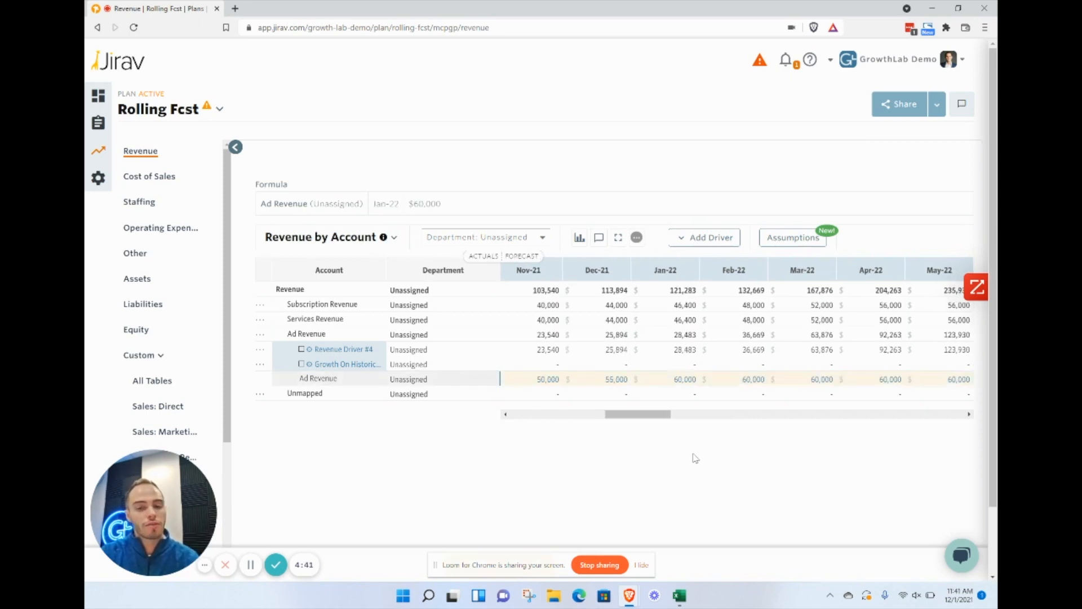
pyautogui.press('Right')
pyautogui.press('Right')
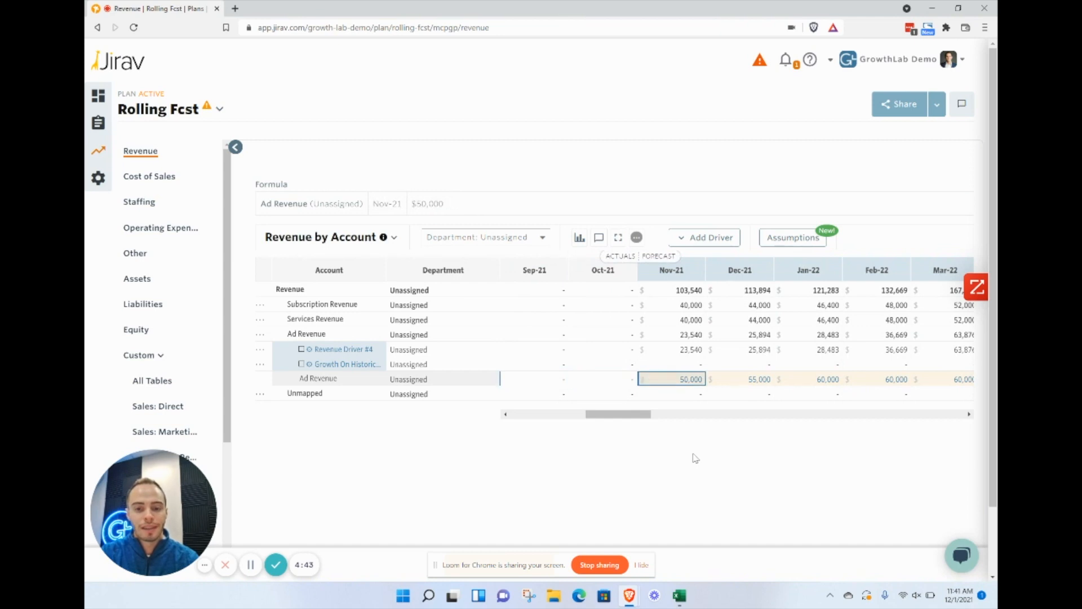
# Step: Save the manual Ad Revenue amounts and review the saved Nov-21 to Jan-22 entries
pyautogui.click(646, 568)
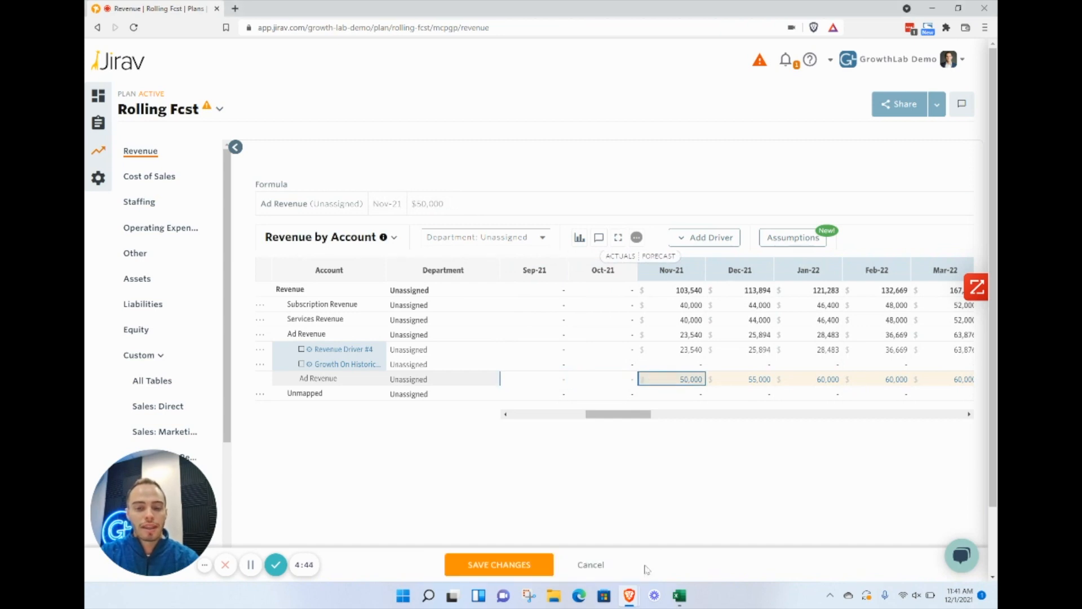
pyautogui.click(676, 365)
pyautogui.hotkey('shift', 'Right')
pyautogui.hotkey('shift', 'Right')
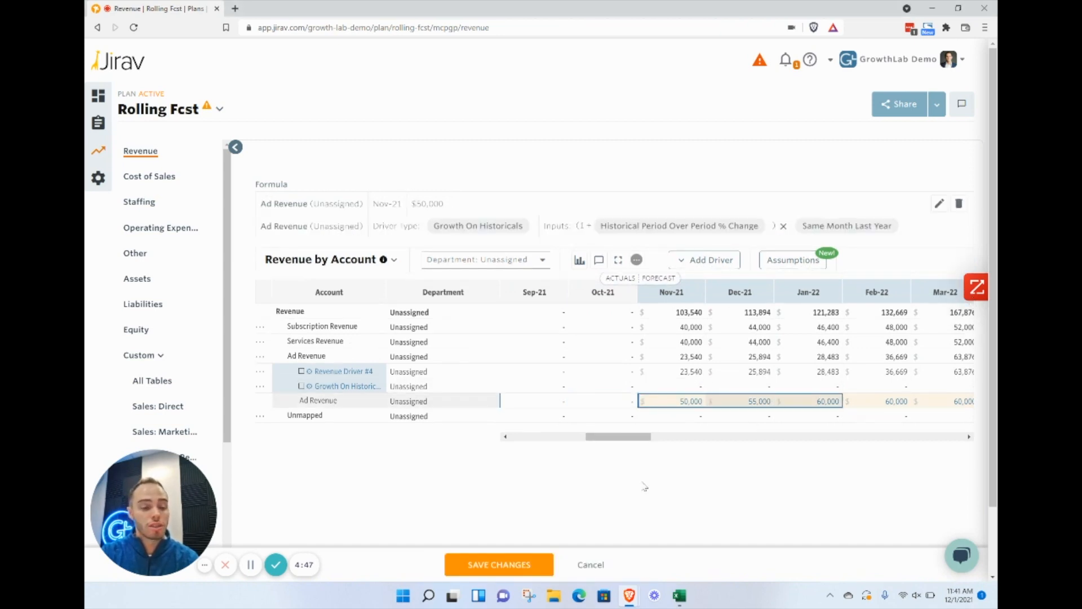
pyautogui.click(504, 565)
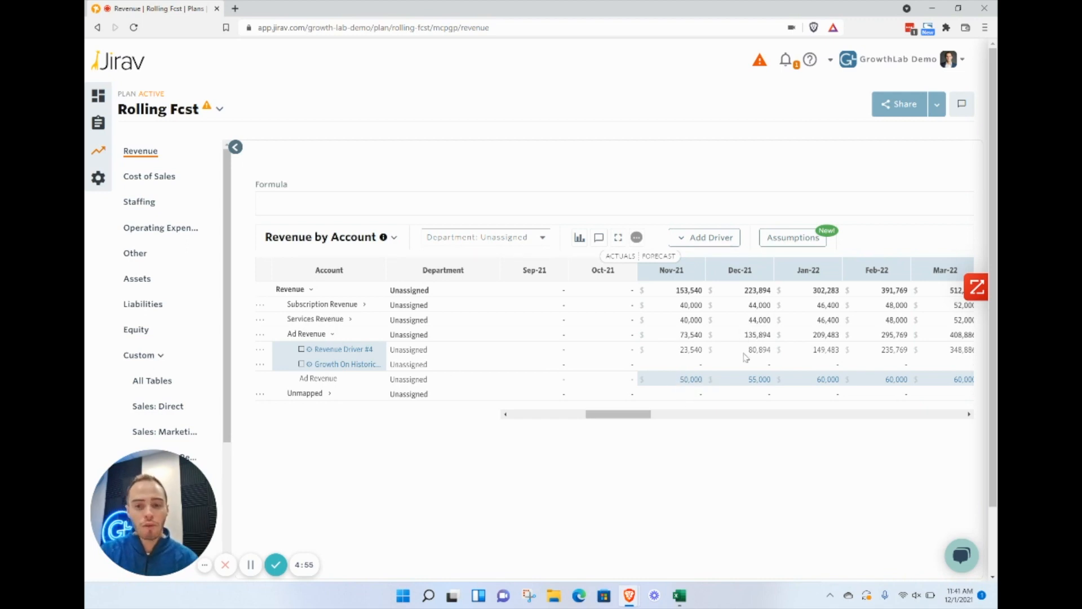
pyautogui.moveTo(692, 379); pyautogui.dragTo(818, 381)
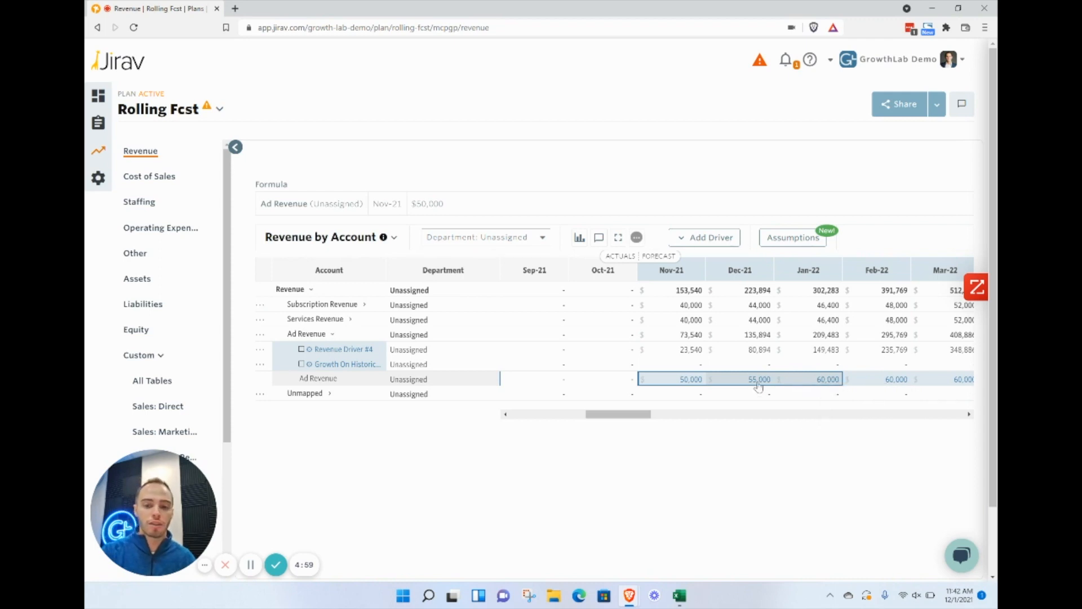
pyautogui.moveTo(695, 381); pyautogui.dragTo(787, 383)
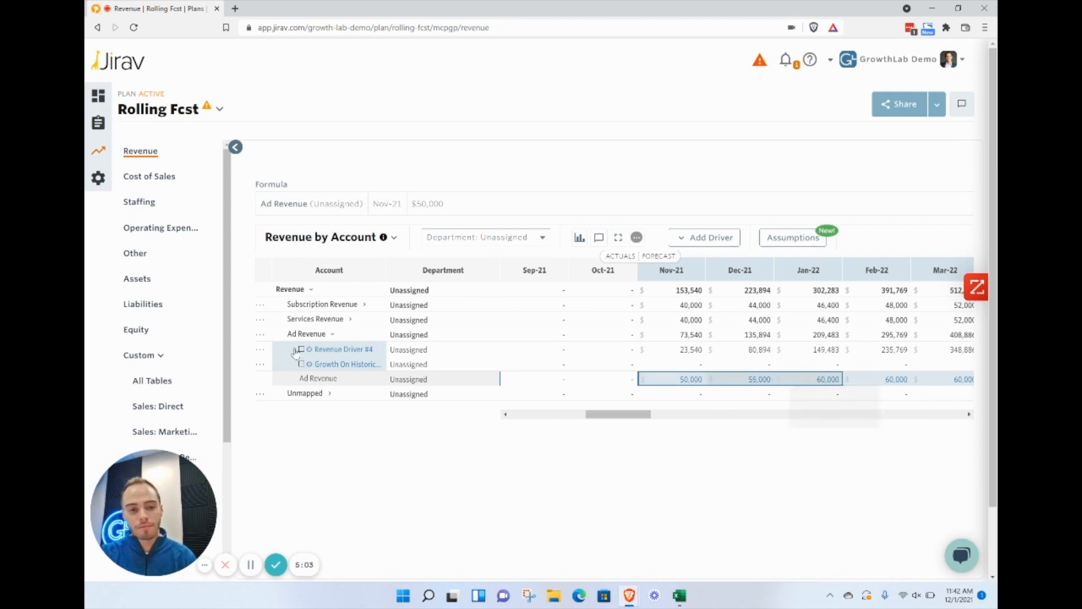
# Step: Add a Periodic Growth driver to the Ad Revenue account
pyautogui.click(260, 336)
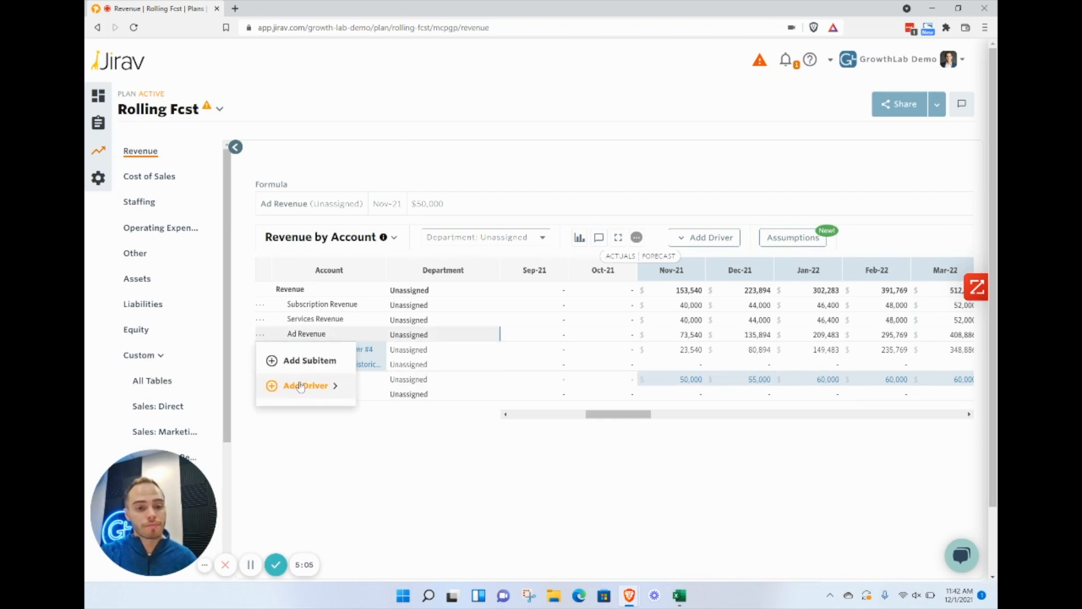
pyautogui.click(295, 385)
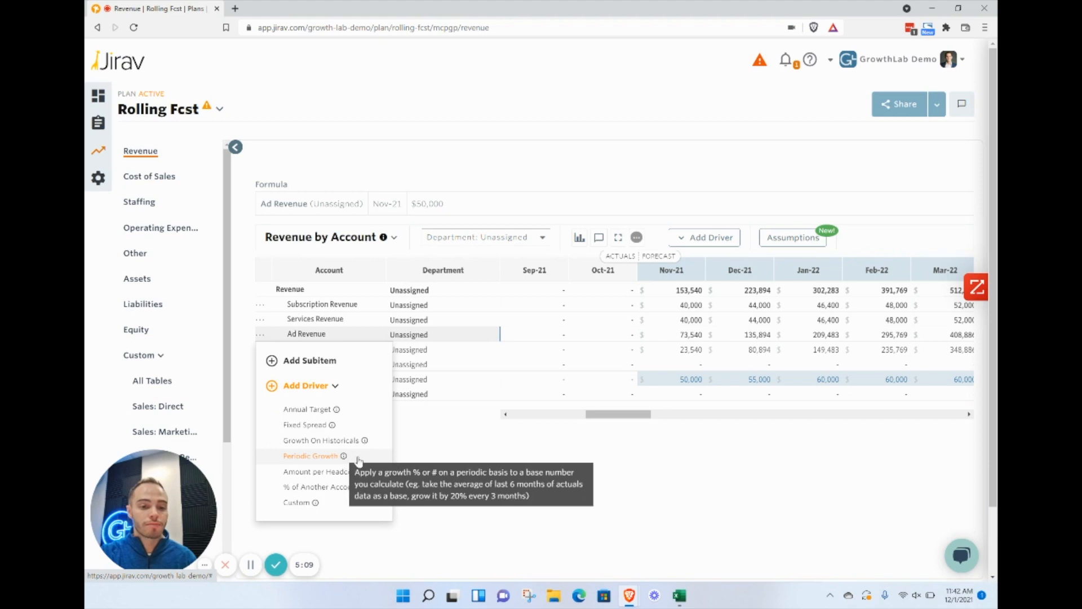
pyautogui.click(357, 459)
pyautogui.scroll(-1, 346, 238)
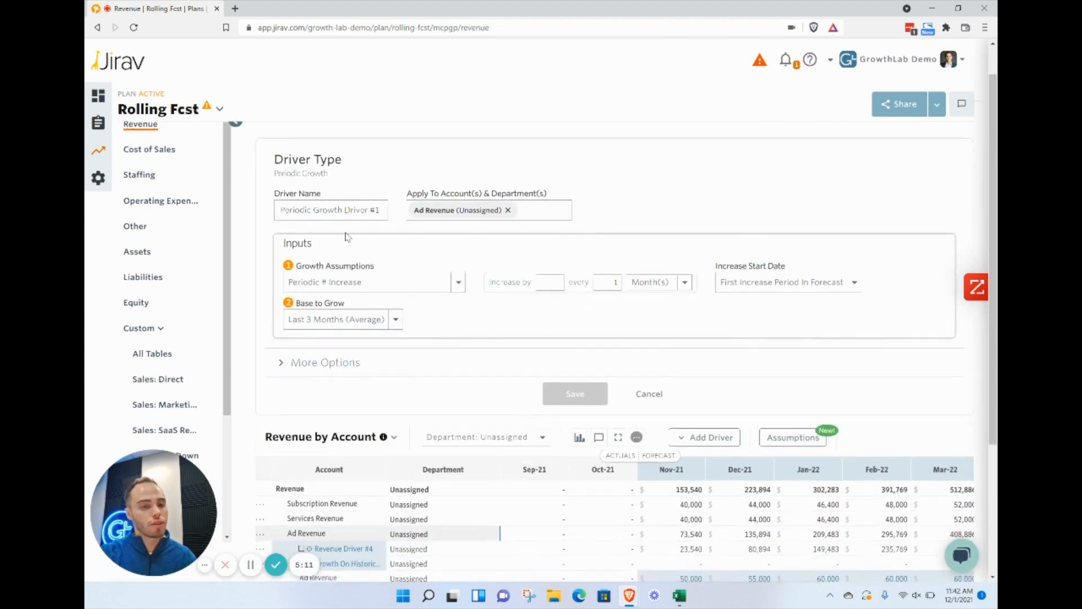
pyautogui.scroll(-1, 500, 357)
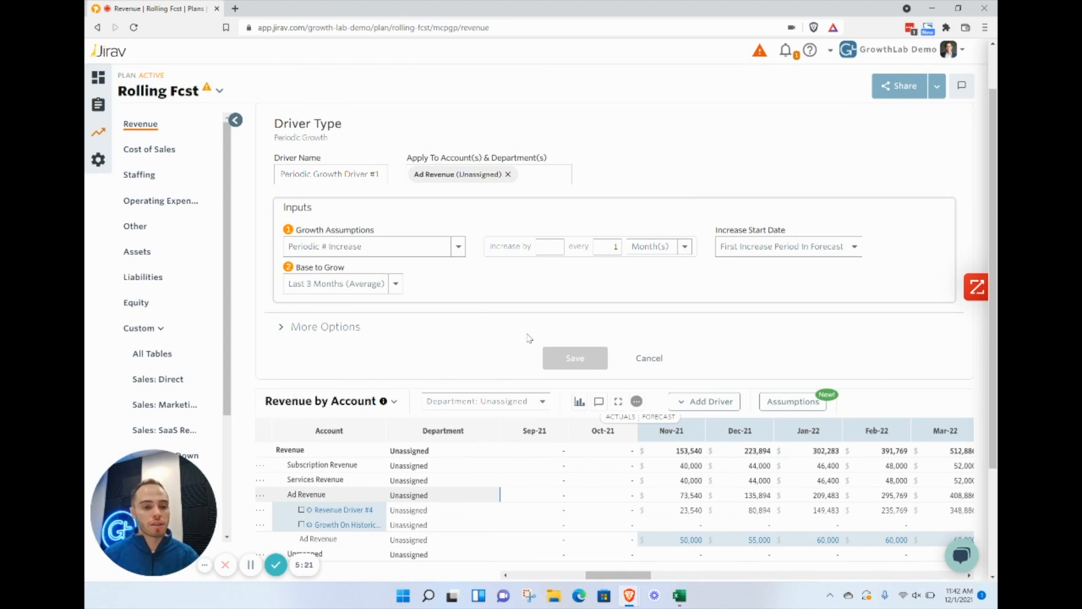
# Step: Set a Periodic # Increase of 5000 every 1 month, starting at the First Increase Period In Forecast
pyautogui.click(422, 250)
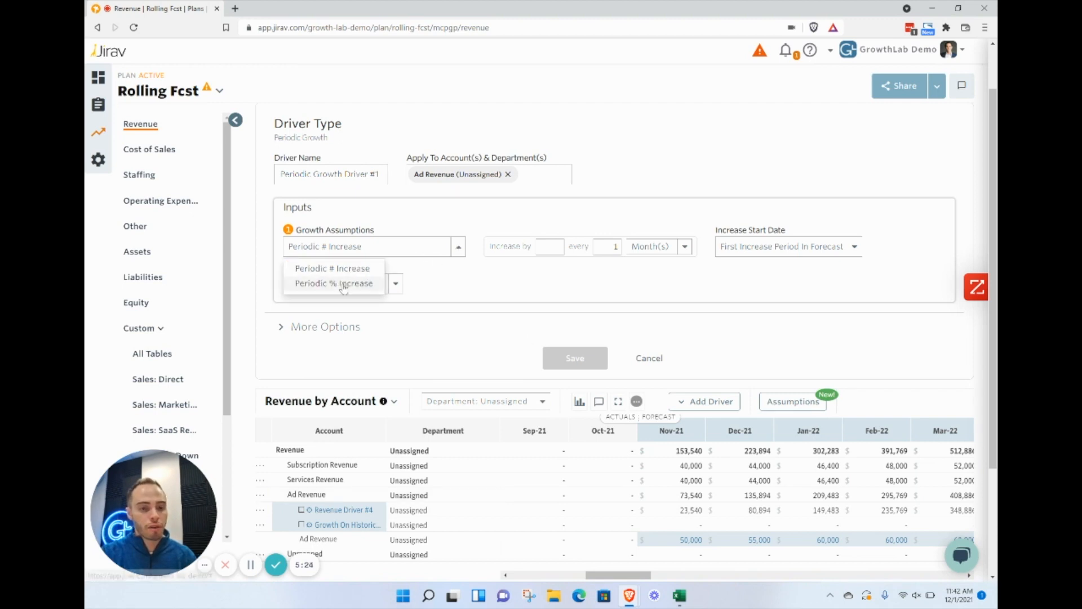
pyautogui.click(545, 260)
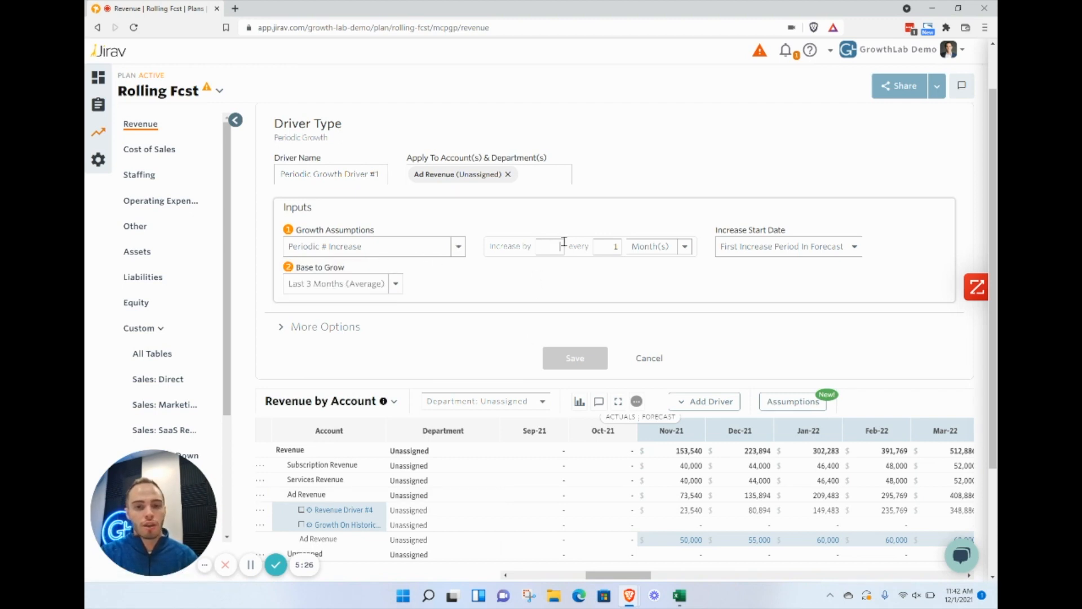
pyautogui.write('5000')
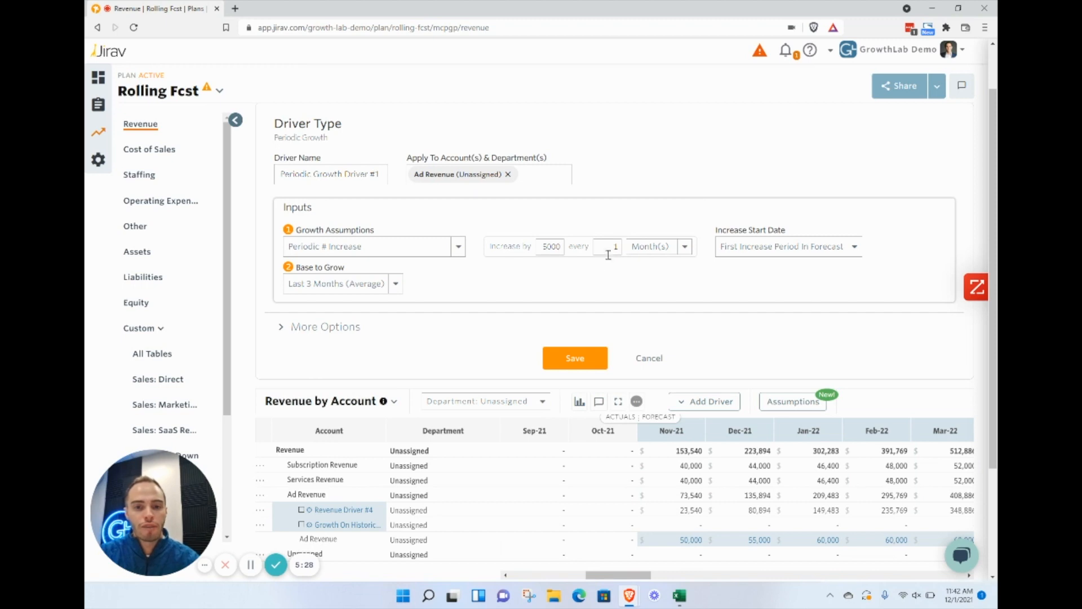
pyautogui.click(776, 253)
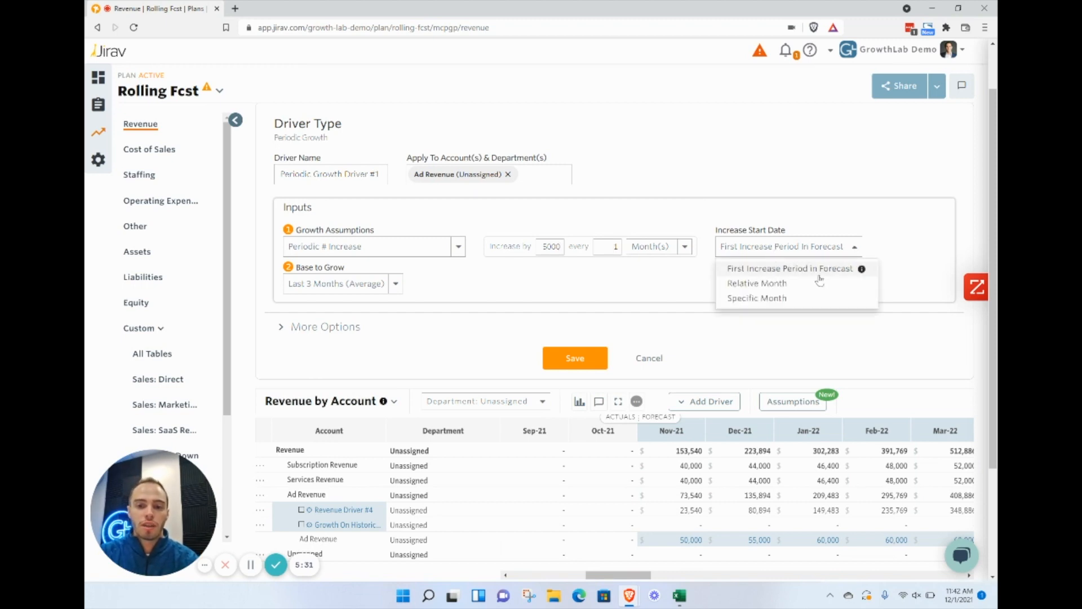
pyautogui.click(451, 289)
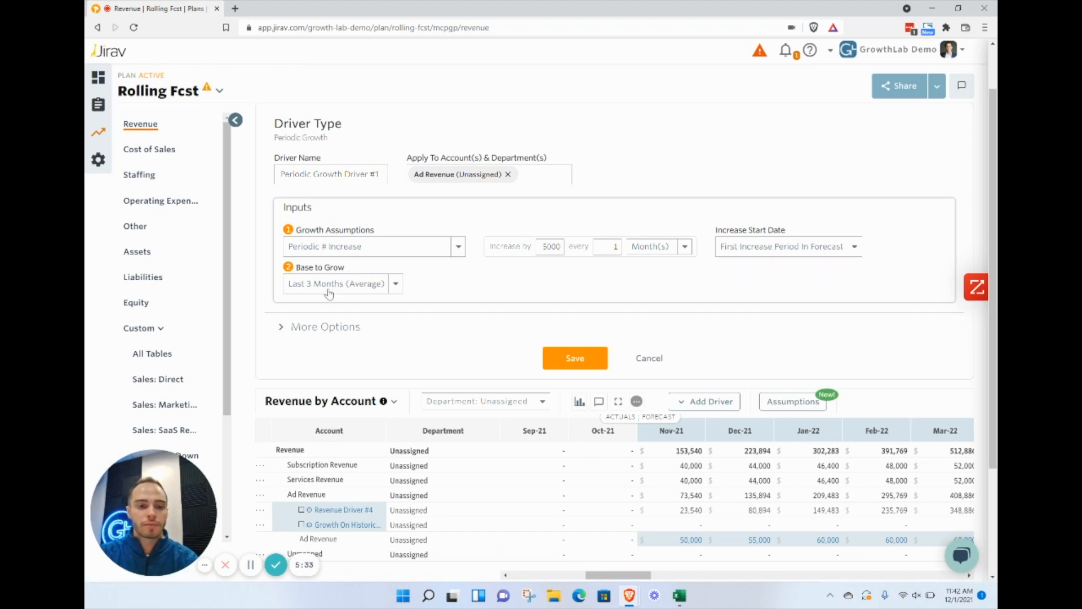
# Step: Set the base to grow to a Constant of 50000 and save the Periodic Growth driver
pyautogui.click(331, 290)
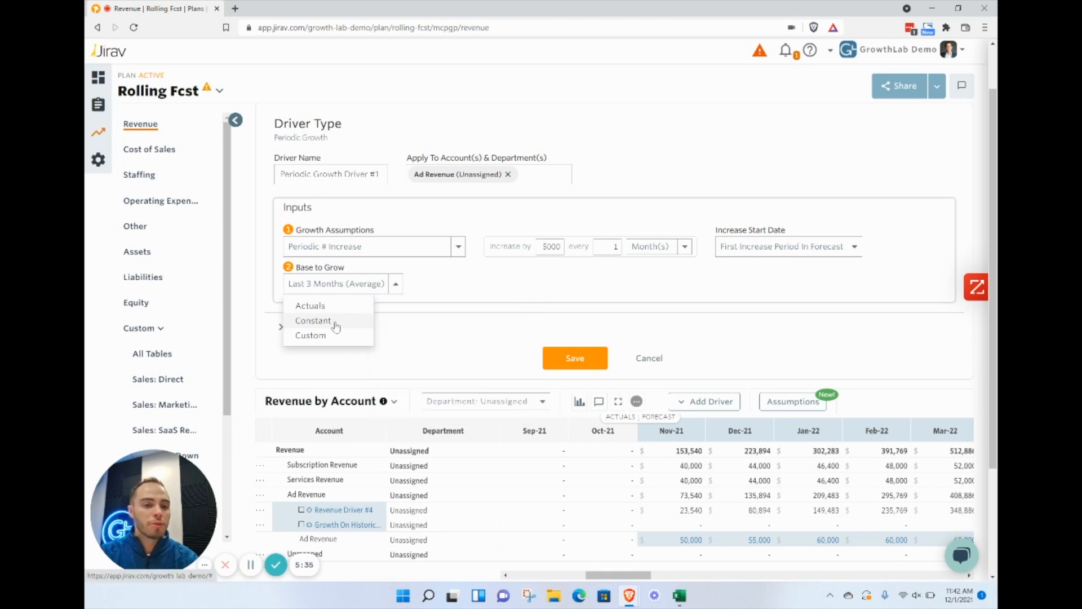
pyautogui.click(333, 321)
pyautogui.click(460, 280)
pyautogui.write('50000')
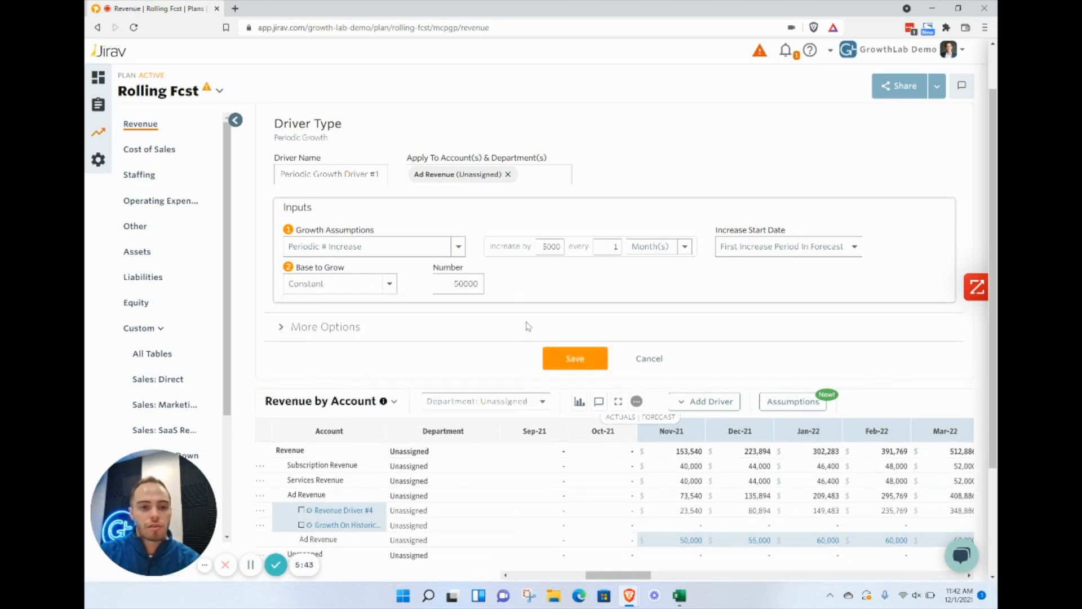
pyautogui.click(589, 358)
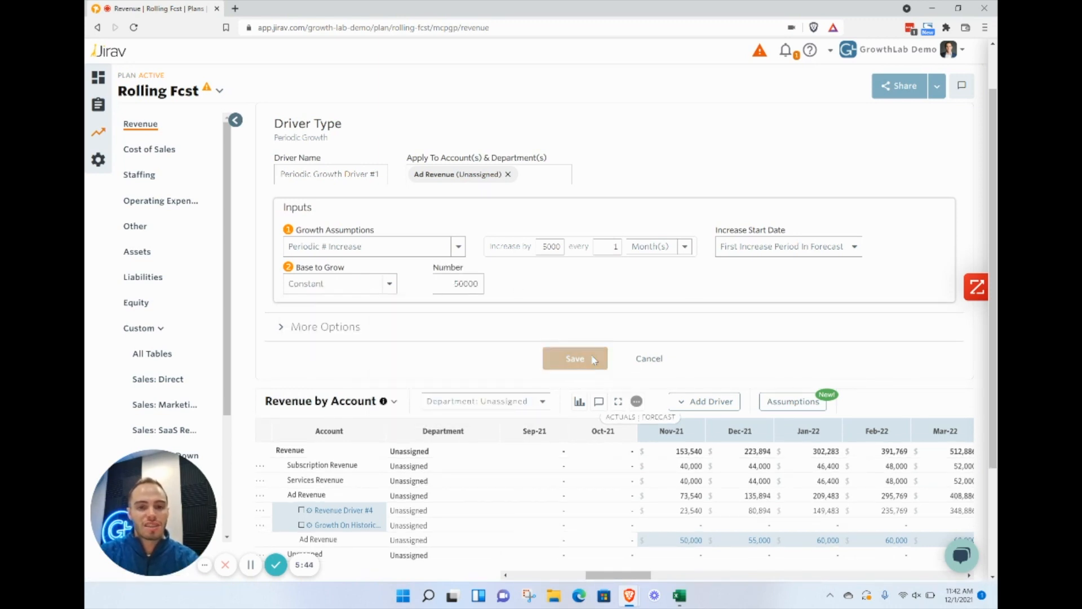
# Step: Compare the Periodic Growth driver's monthly amounts around Nov-21 with the manually entered Ad Revenue amounts
pyautogui.click(648, 273)
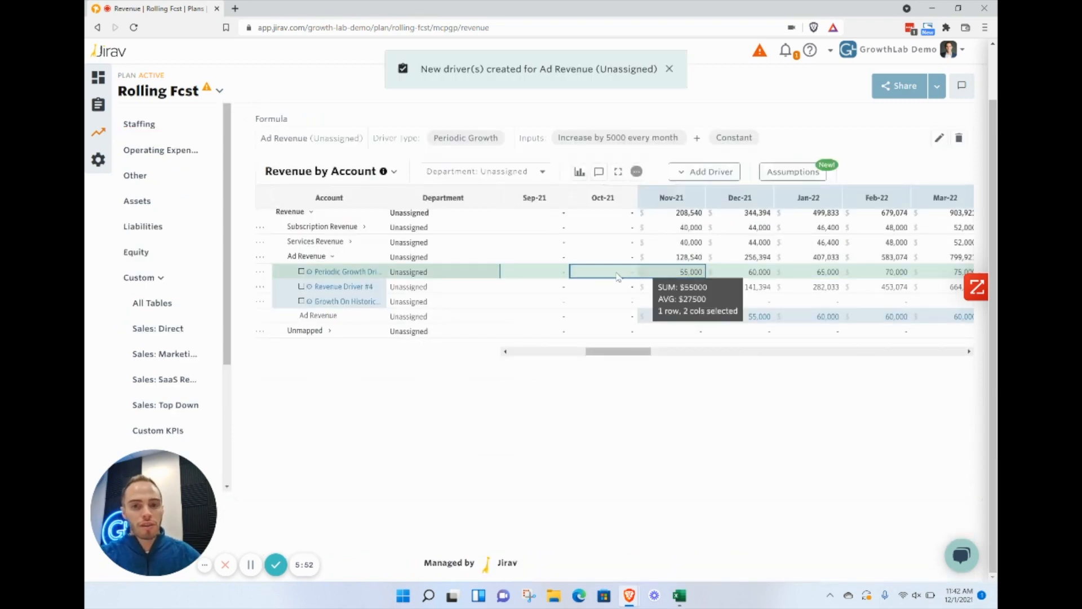
pyautogui.click(656, 278)
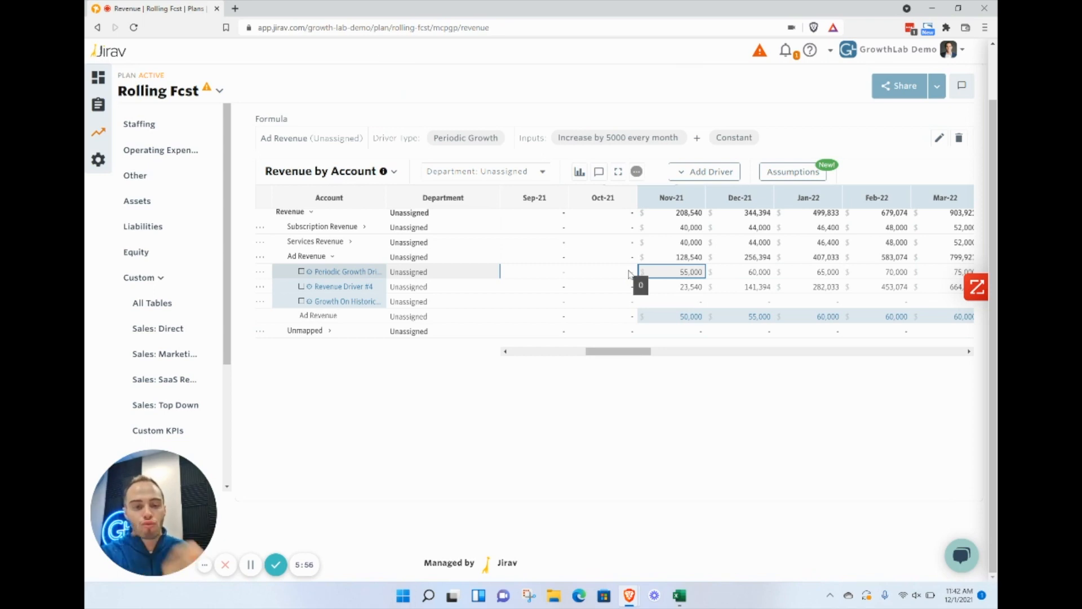
pyautogui.click(671, 319)
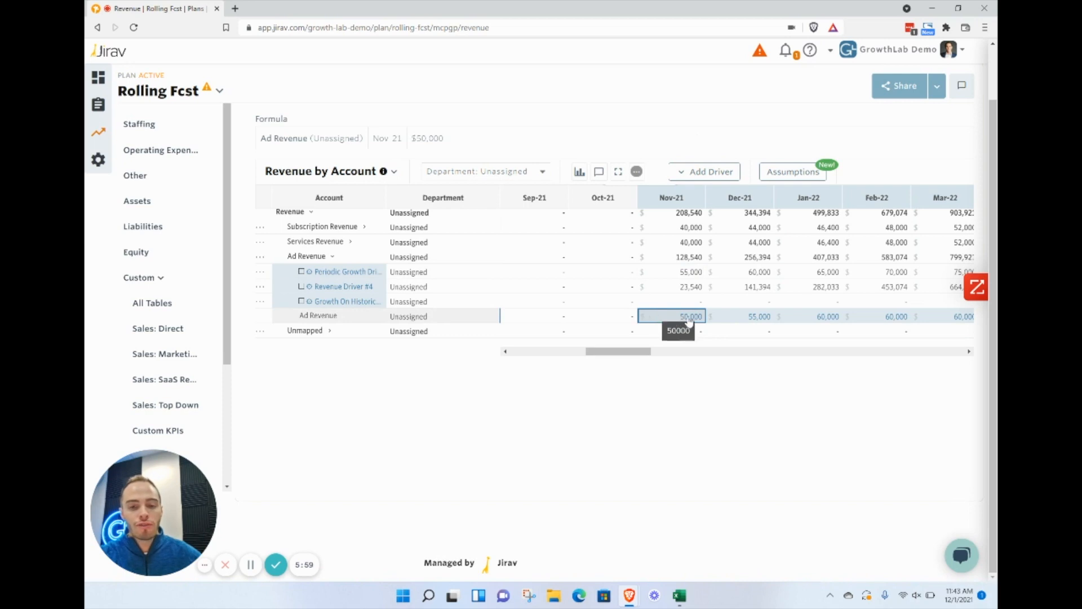
pyautogui.moveTo(676, 317); pyautogui.dragTo(717, 321)
pyautogui.moveTo(717, 321); pyautogui.dragTo(676, 319)
pyautogui.click(668, 318)
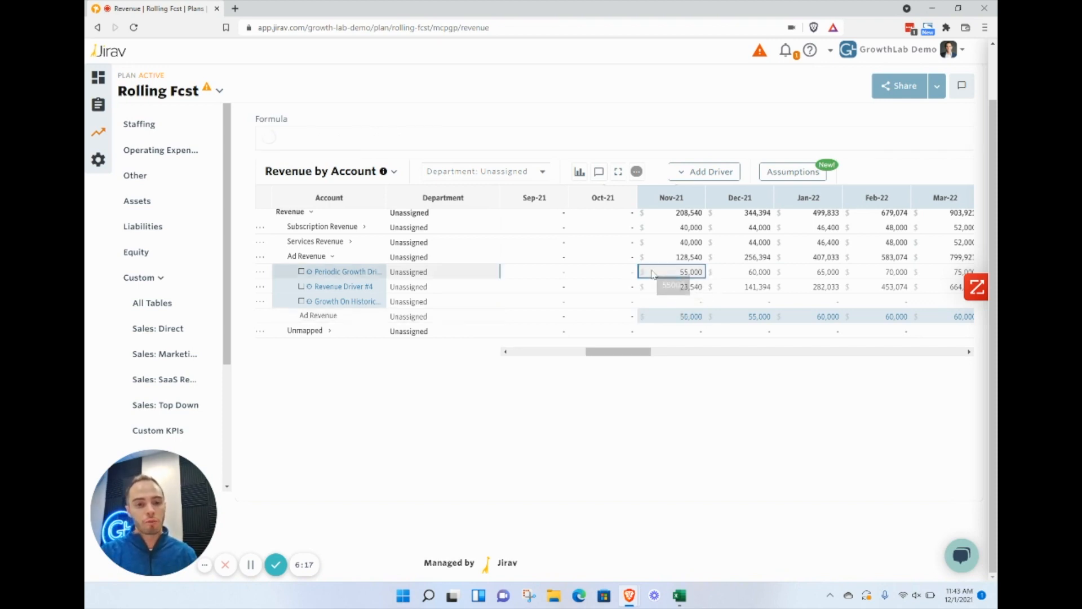
pyautogui.click(665, 273)
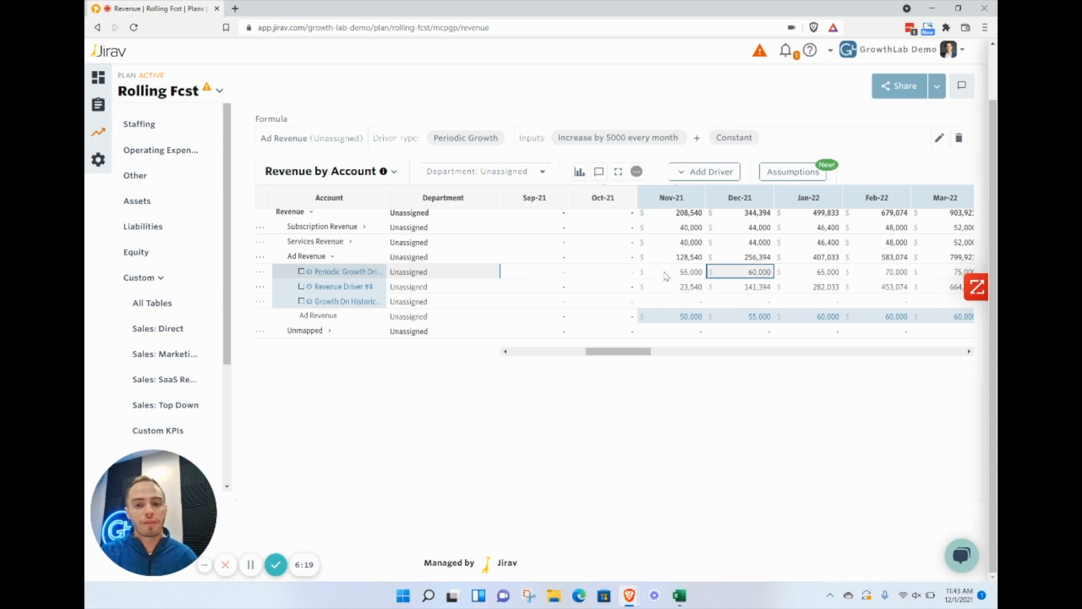
pyautogui.click(619, 278)
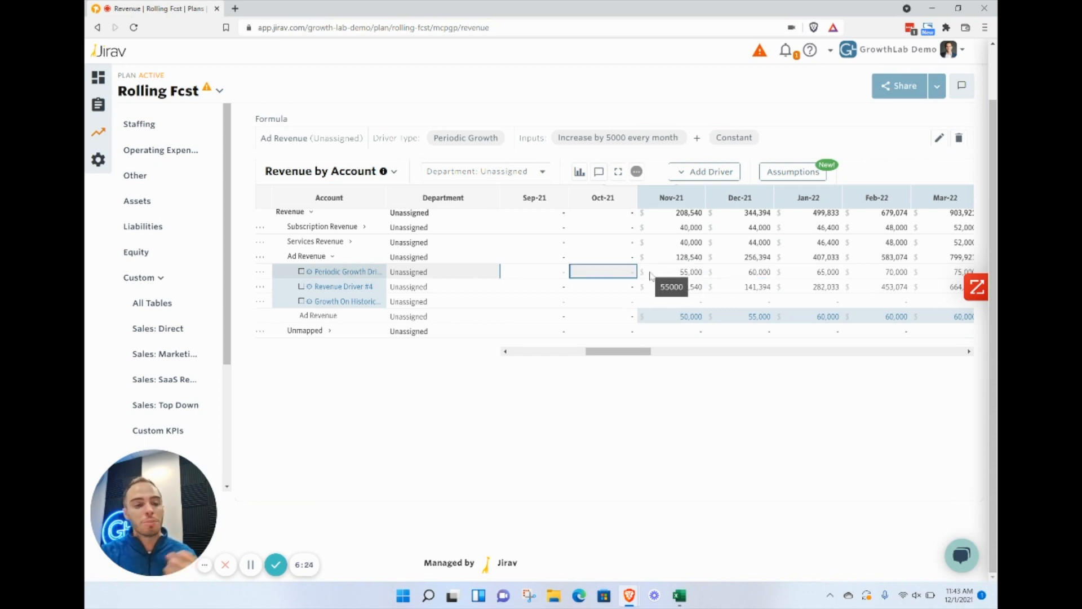
# Step: Lower the Periodic Growth driver's constant base number so its Nov-21 amount becomes 50,000, and save the driver
pyautogui.click(686, 276)
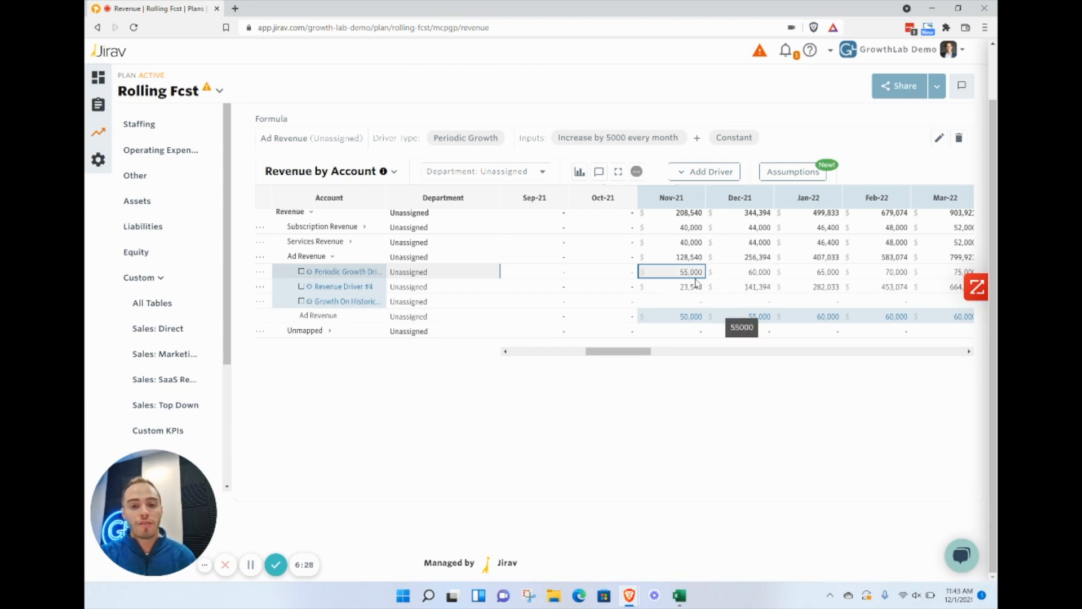
pyautogui.click(938, 141)
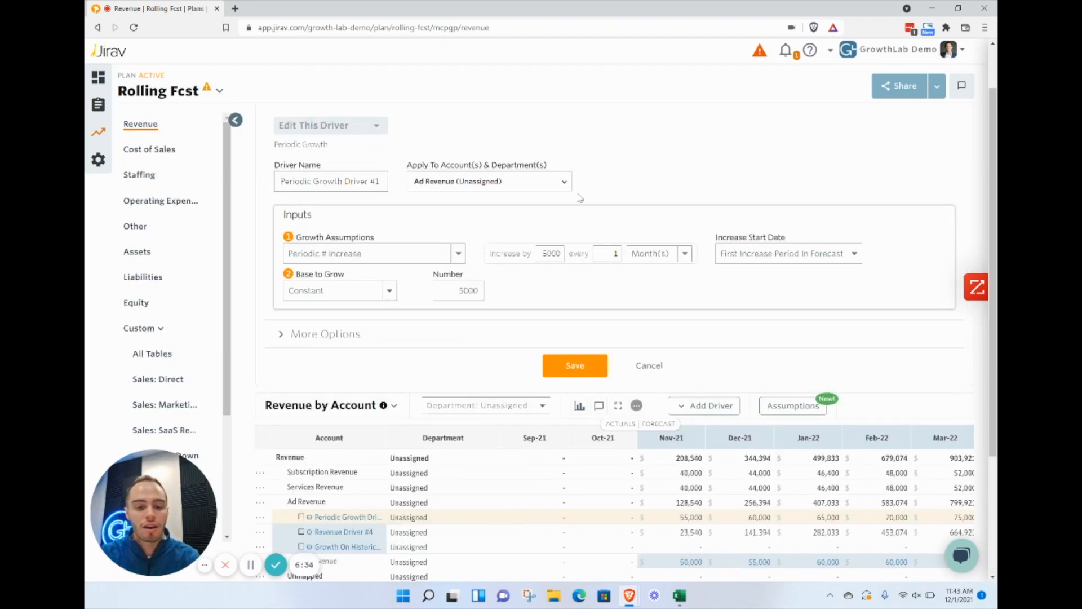
pyautogui.click(580, 367)
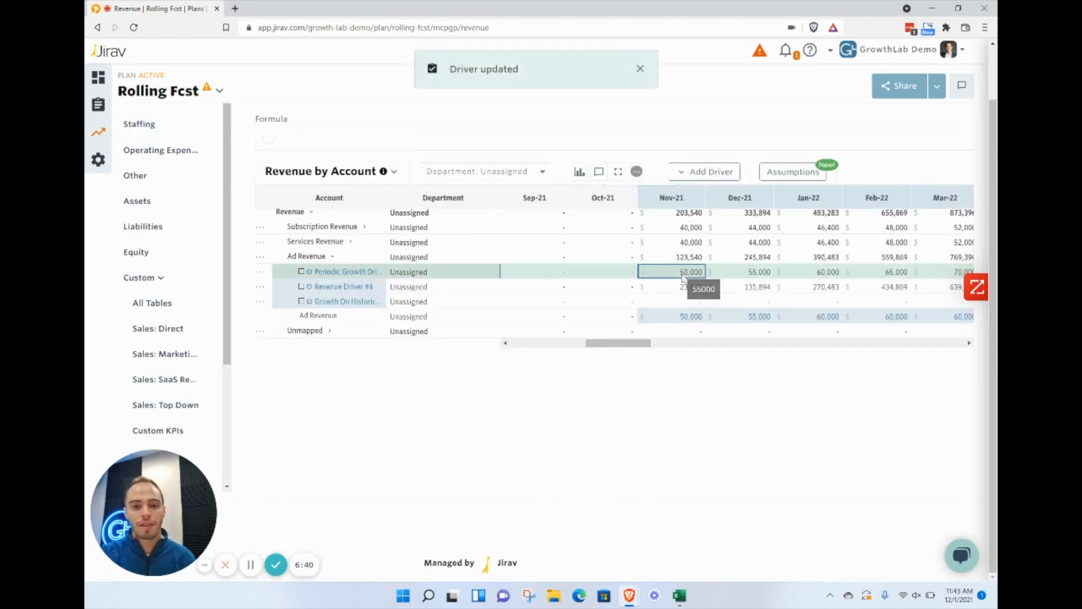
# Step: Examine the updated Periodic Growth driver's monthly amounts from Nov-21 through early 2023
pyautogui.click(673, 317)
pyautogui.click(758, 270)
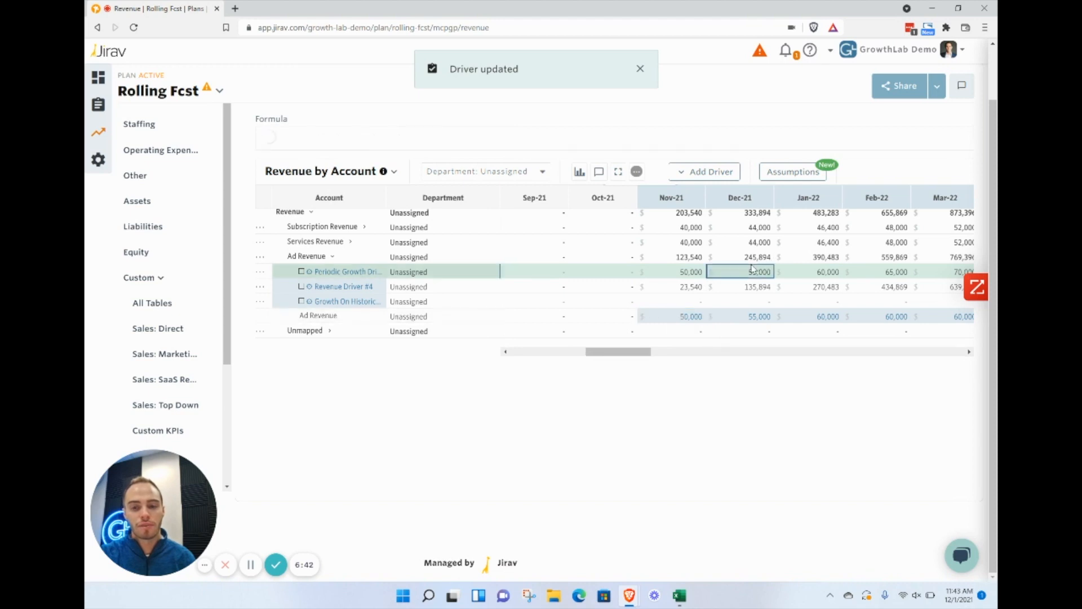
pyautogui.click(831, 274)
pyautogui.click(889, 276)
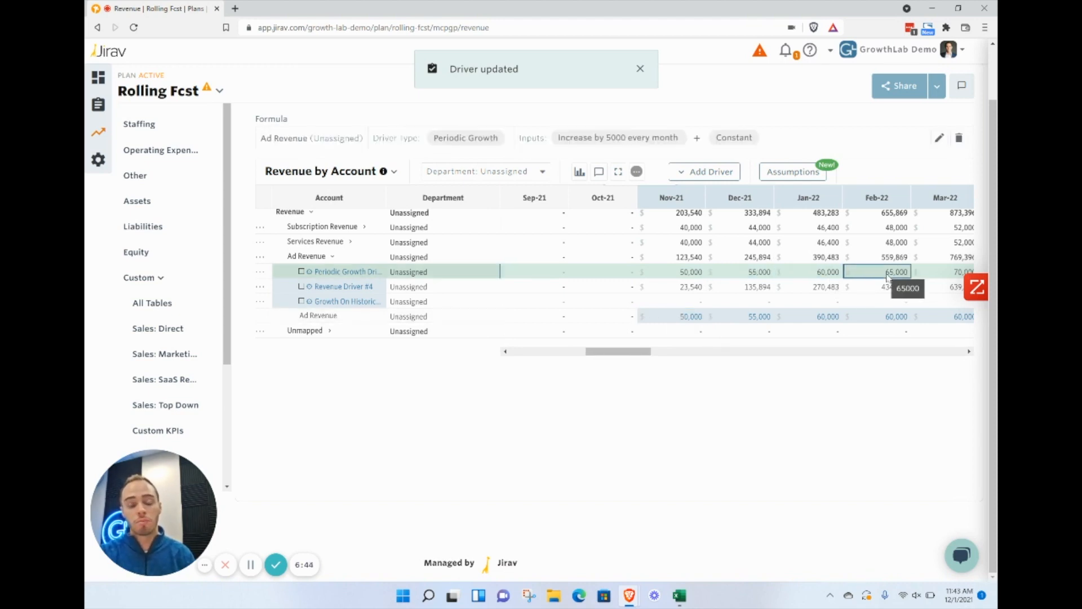
pyautogui.hscroll(7, 888, 276)
pyautogui.hscroll(7, 889, 276)
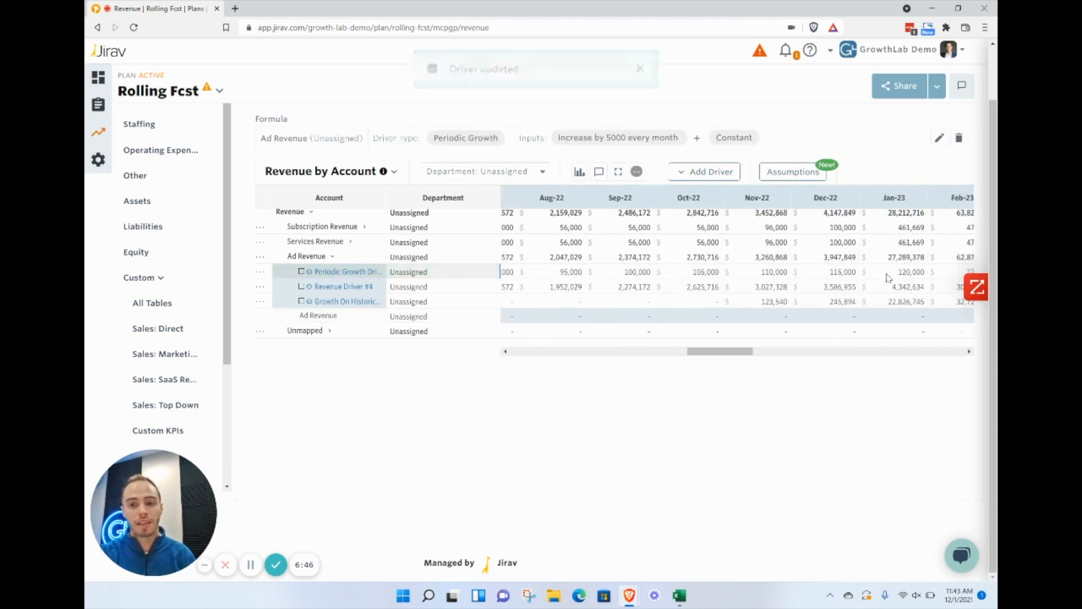
# Step: Check the Periodic Growth driver's amounts out to May-23 and compare them with the manually entered Ad Revenue amounts back to Nov-21
pyautogui.click(916, 285)
pyautogui.click(915, 273)
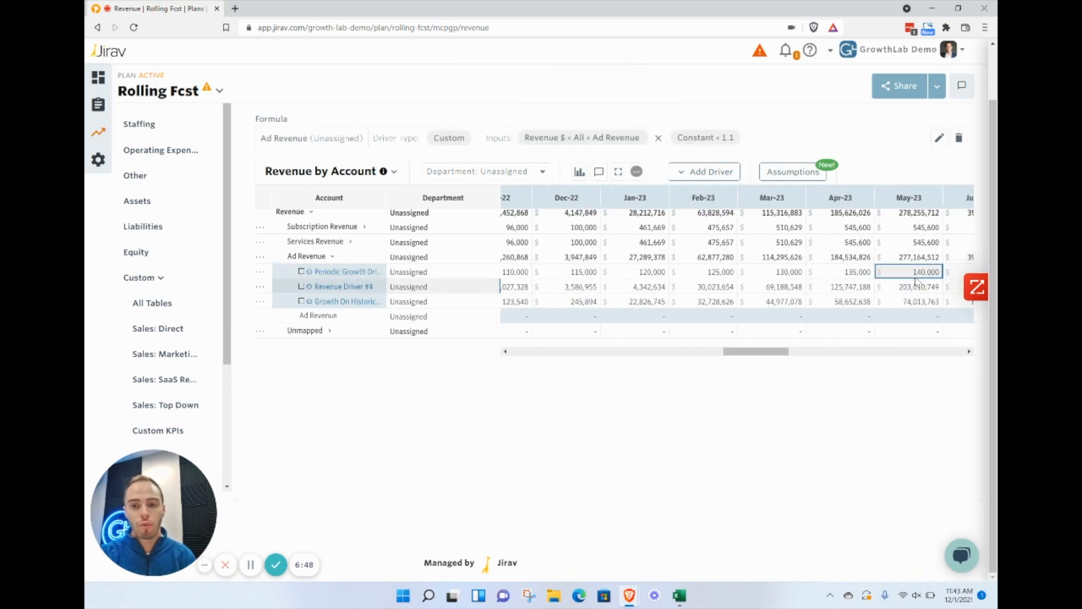
pyautogui.hscroll(-9, 615, 303)
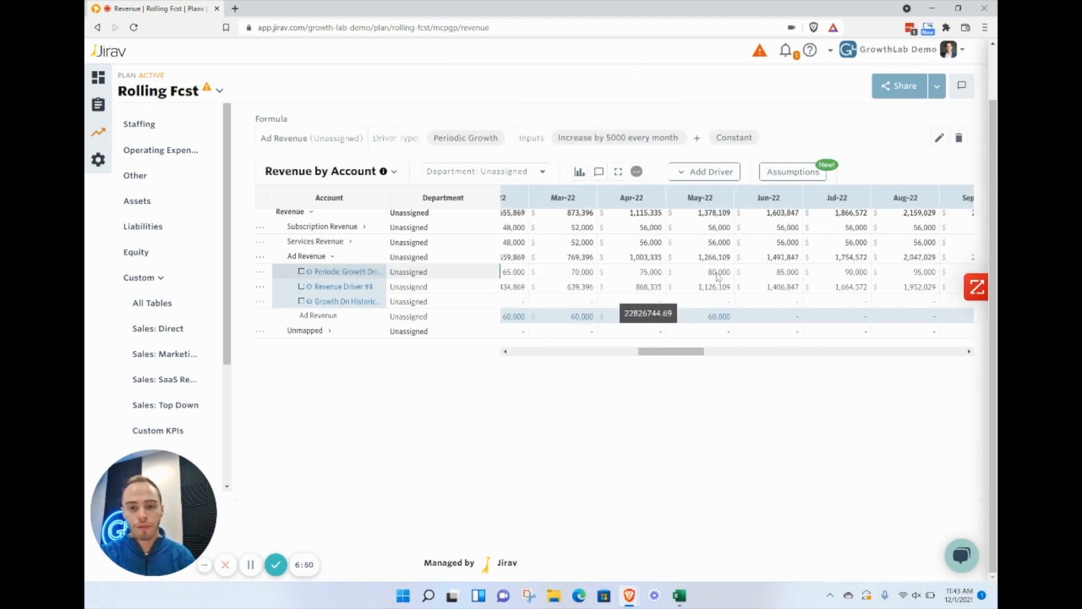
pyautogui.click(714, 316)
pyautogui.hscroll(-3, 643, 327)
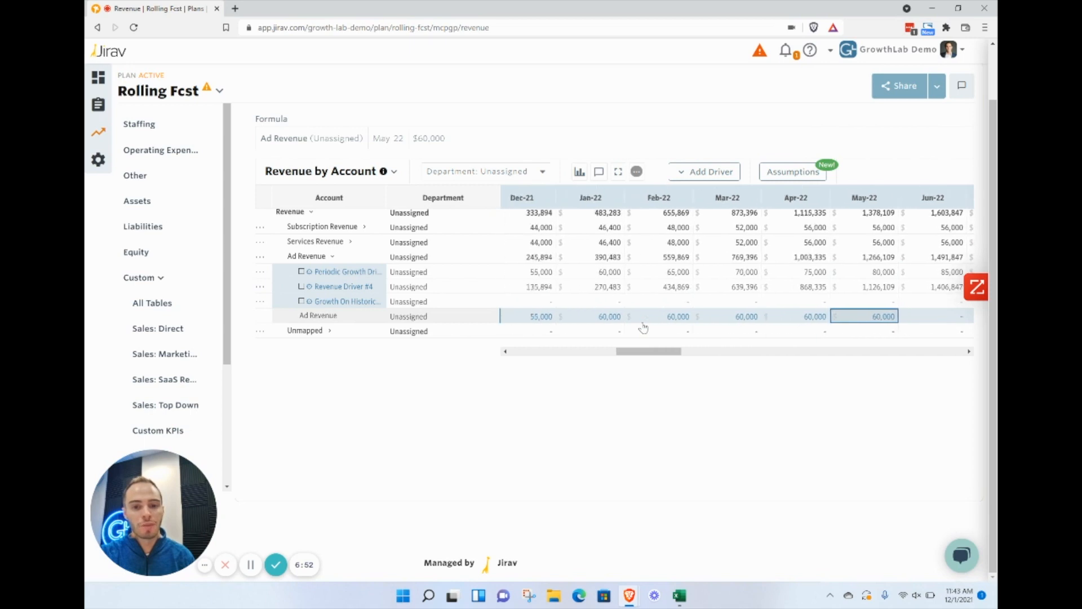
pyautogui.hscroll(-1, 643, 327)
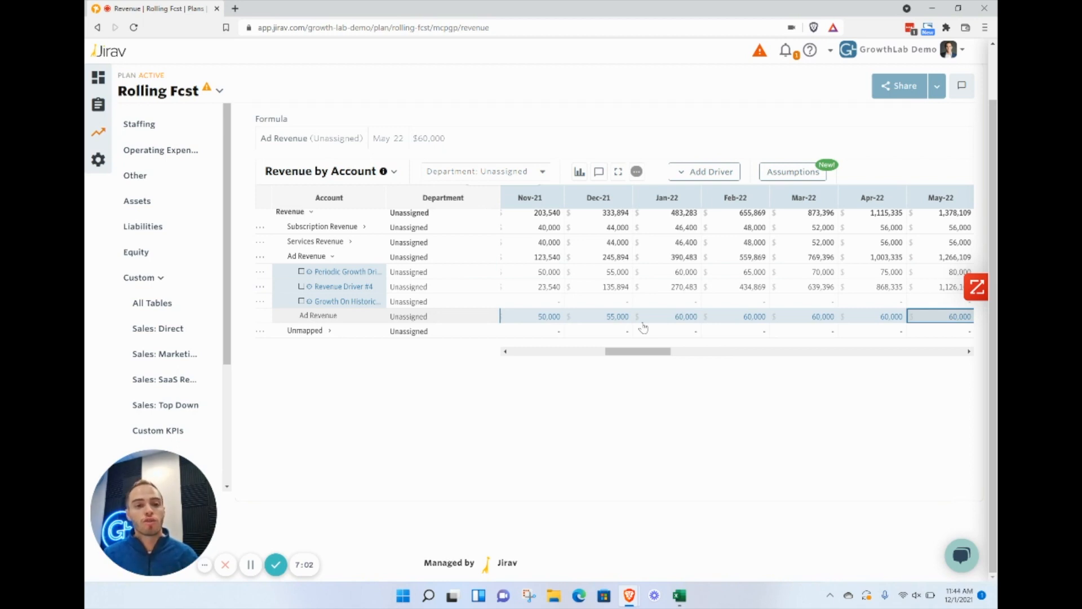
# Step: Open the Ad Revenue account's Periodic Growth driver for editing and select its whole driver name
pyautogui.click(349, 273)
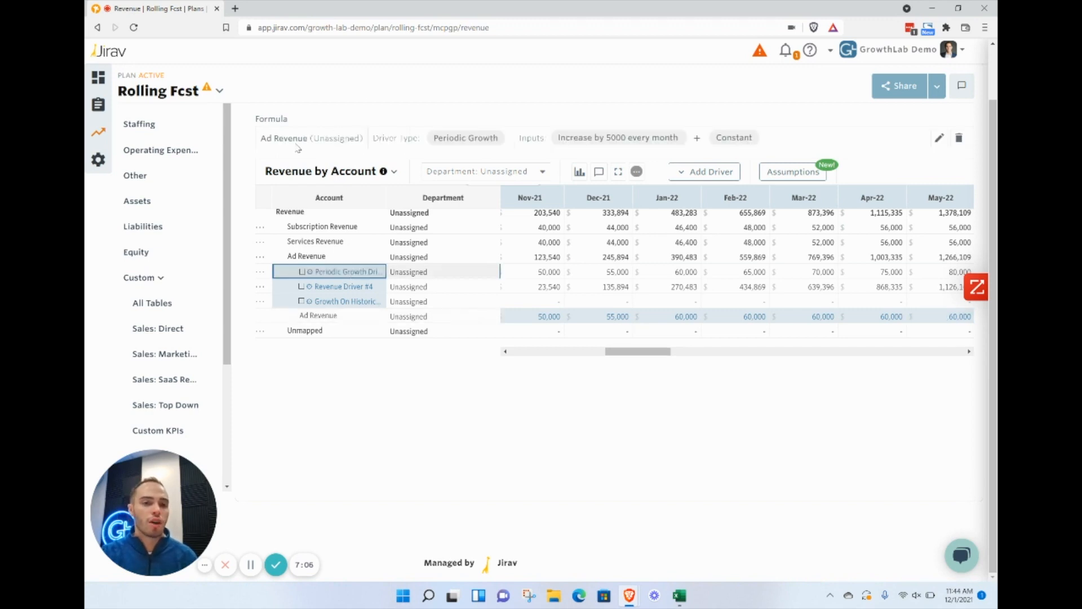
pyautogui.click(939, 137)
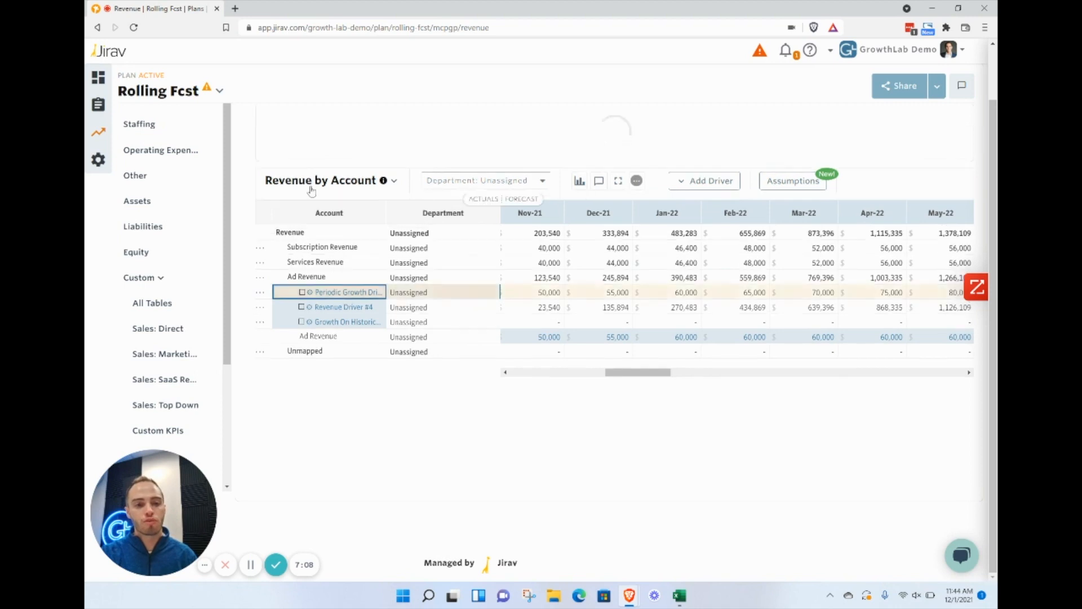
pyautogui.scroll(-2, 353, 401)
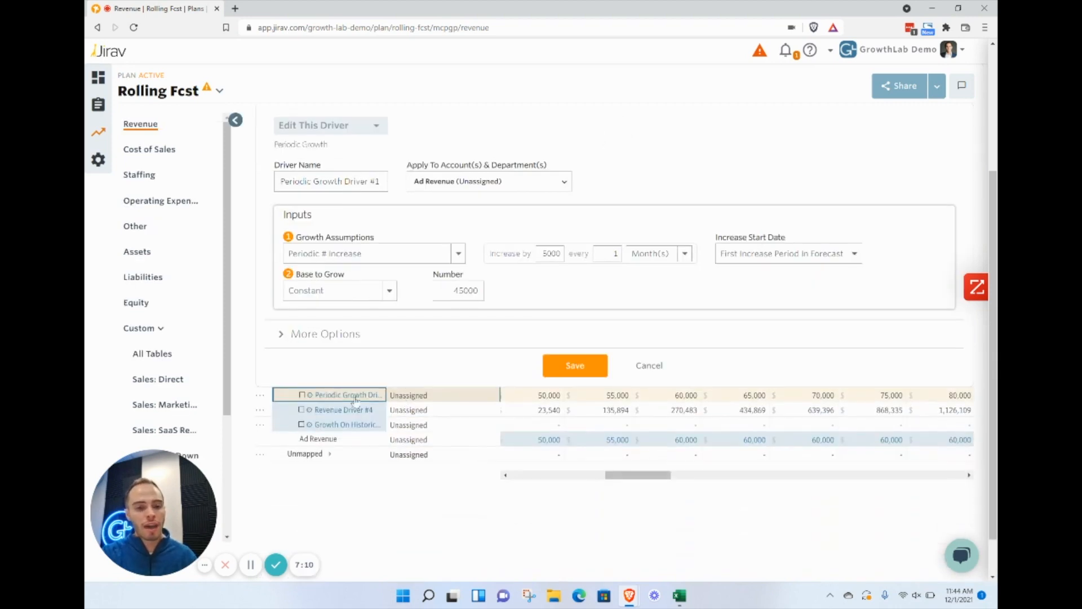
pyautogui.moveTo(351, 427); pyautogui.dragTo(349, 400)
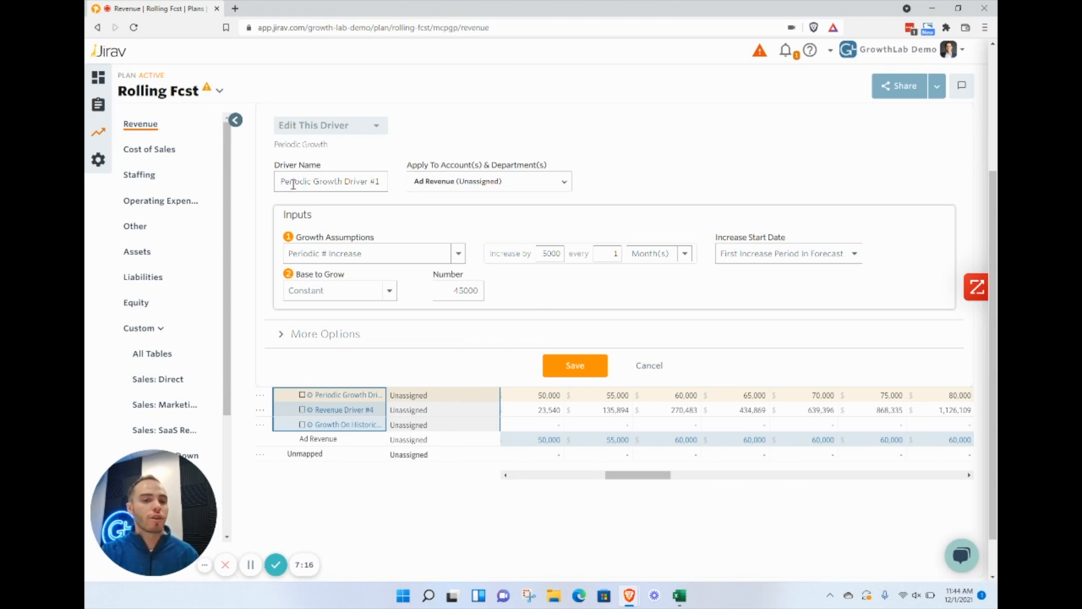
pyautogui.tripleClick(293, 184)
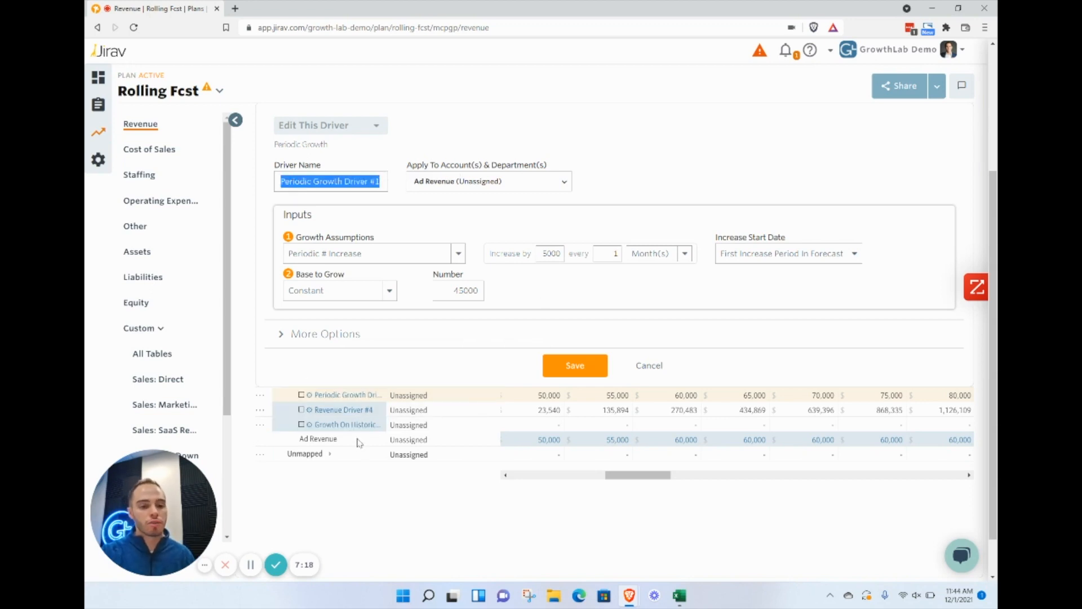